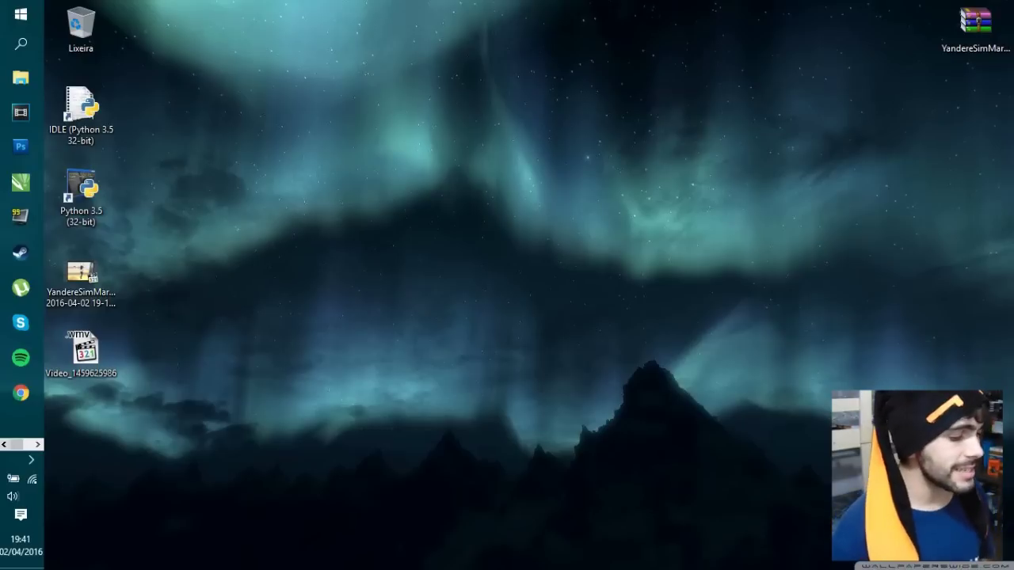
# Step: Switch to Chrome with the Yandere Simulator development blog and close the extra Downloads tab
pyautogui.click(37, 444)
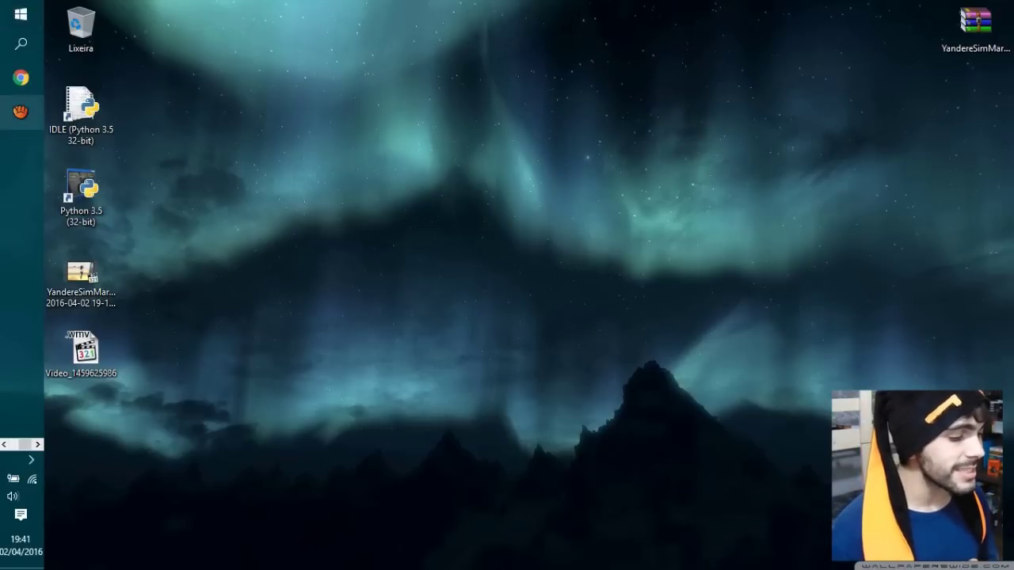
pyautogui.click(21, 78)
pyautogui.click(121, 9)
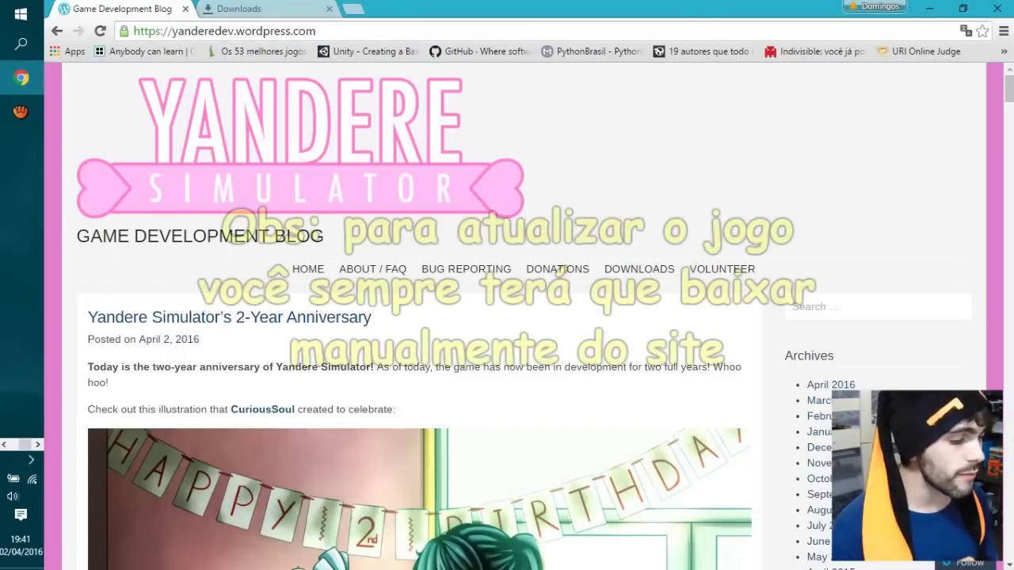
pyautogui.click(225, 31)
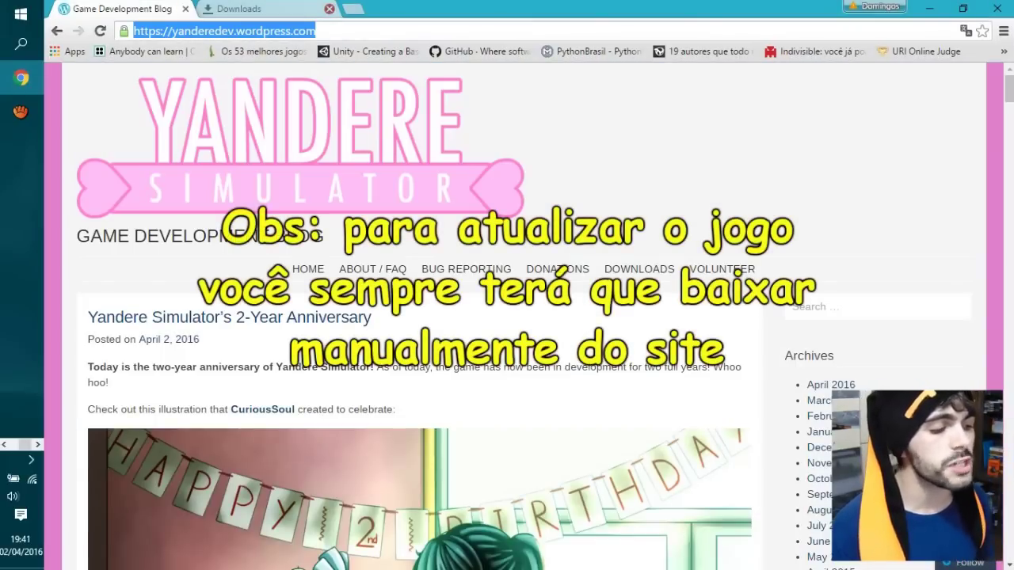
pyautogui.click(330, 9)
# Step: Search Google for "yandere simulator" and open the Game Development Blog result at yanderedev.wordpress.com
pyautogui.click(332, 31)
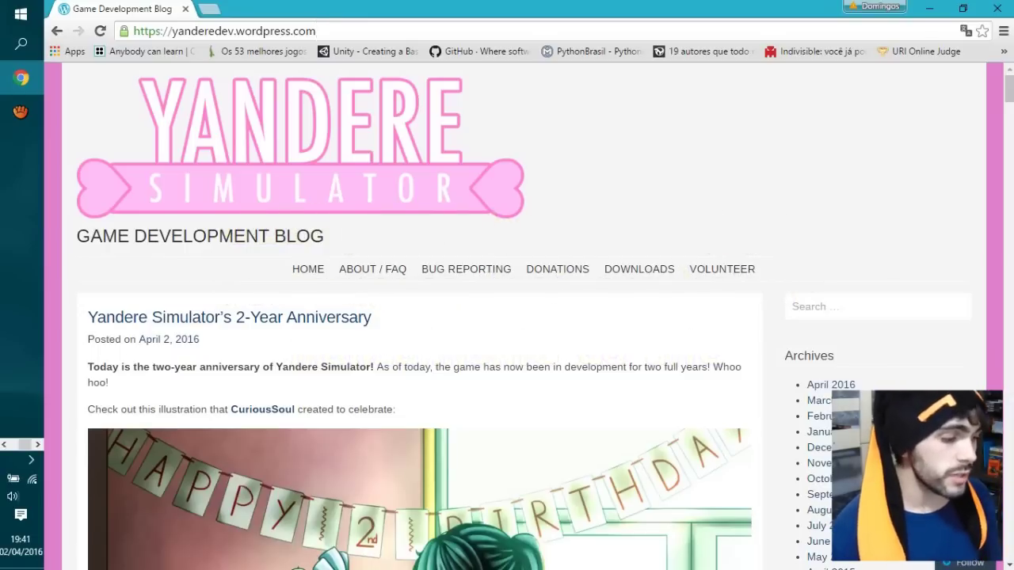
pyautogui.hotkey('ctrl', 'a')
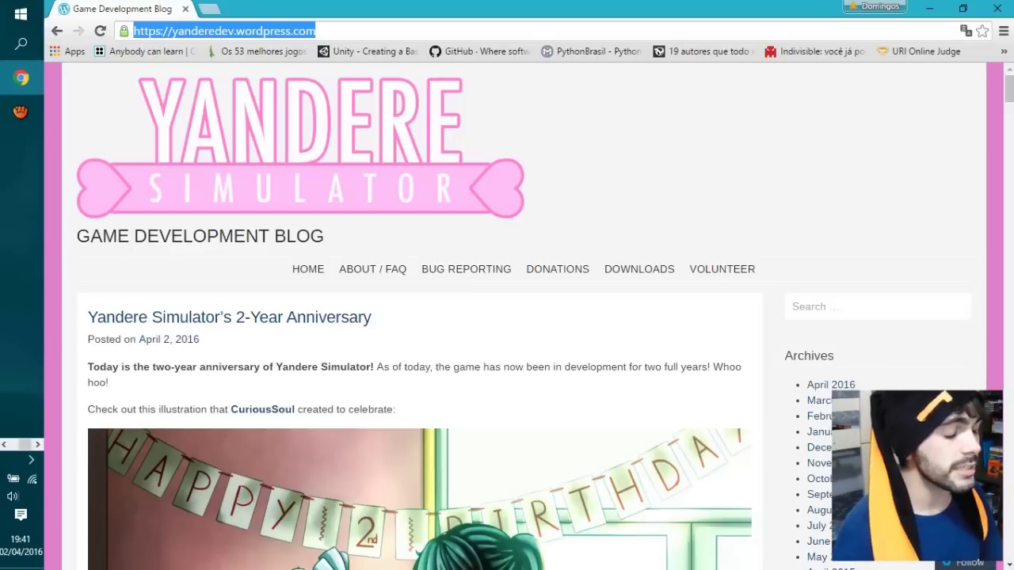
pyautogui.write('yandere simulator')
pyautogui.press('Delete')
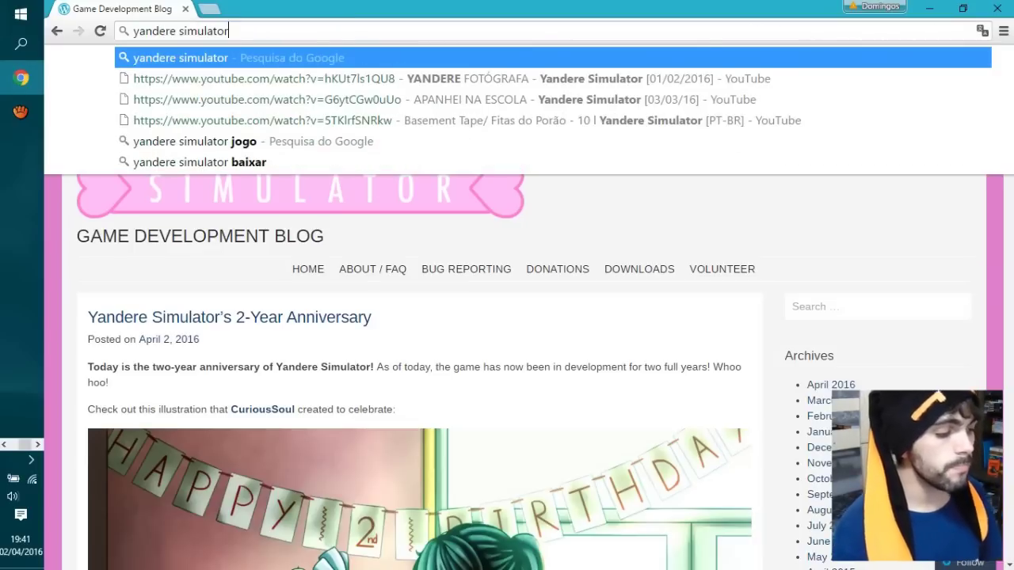
pyautogui.press('Return')
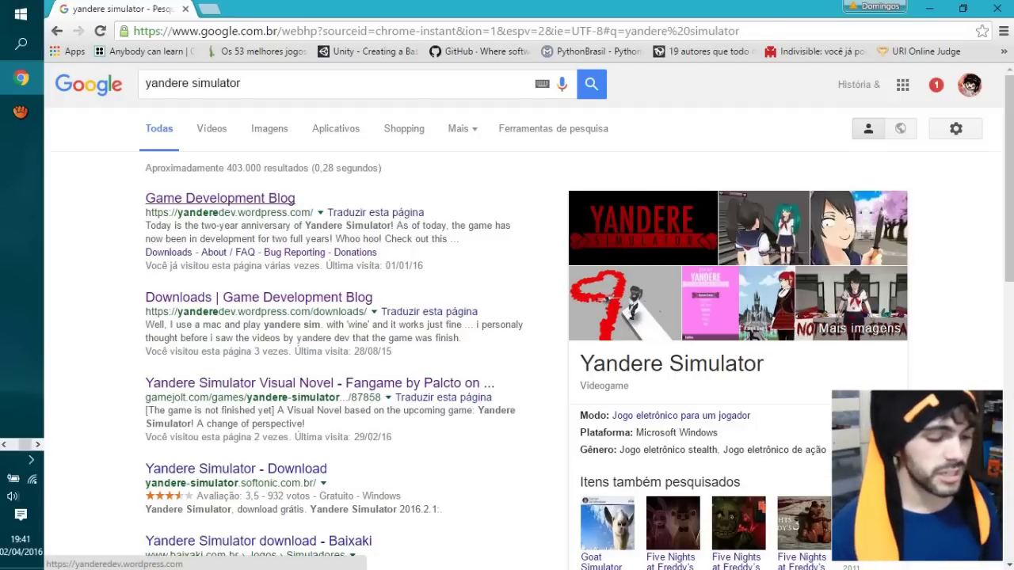
pyautogui.click(220, 198)
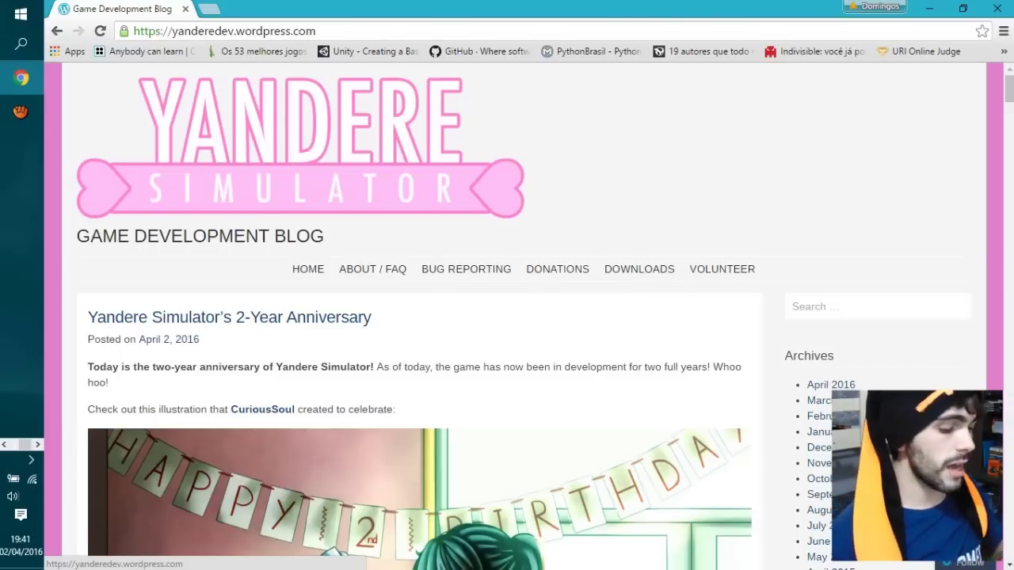
# Step: Open the blog's Downloads page and highlight the lines giving the most recent and next build dates
pyautogui.click(639, 270)
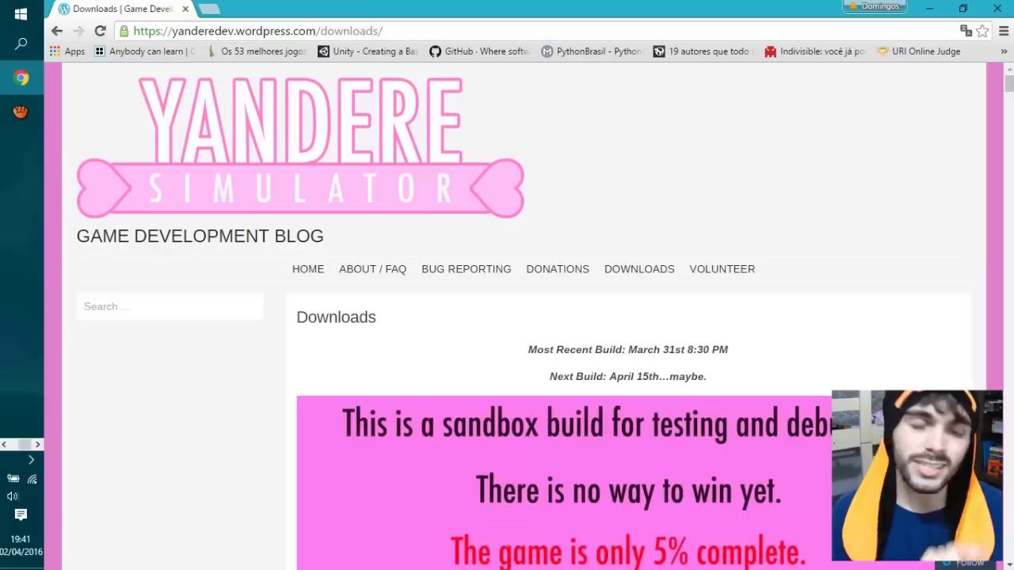
pyautogui.moveTo(528, 349); pyautogui.dragTo(729, 349)
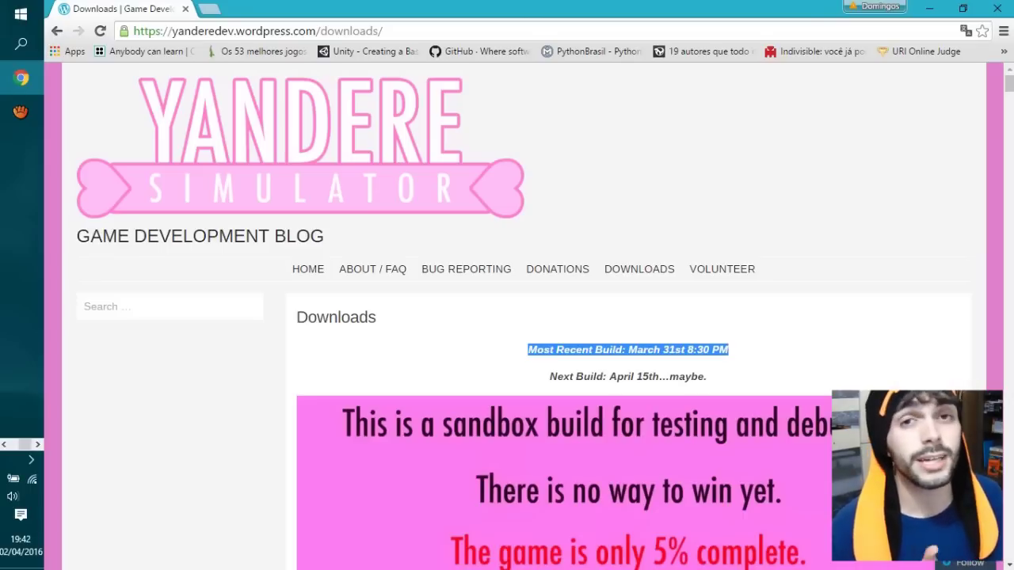
pyautogui.click(745, 351)
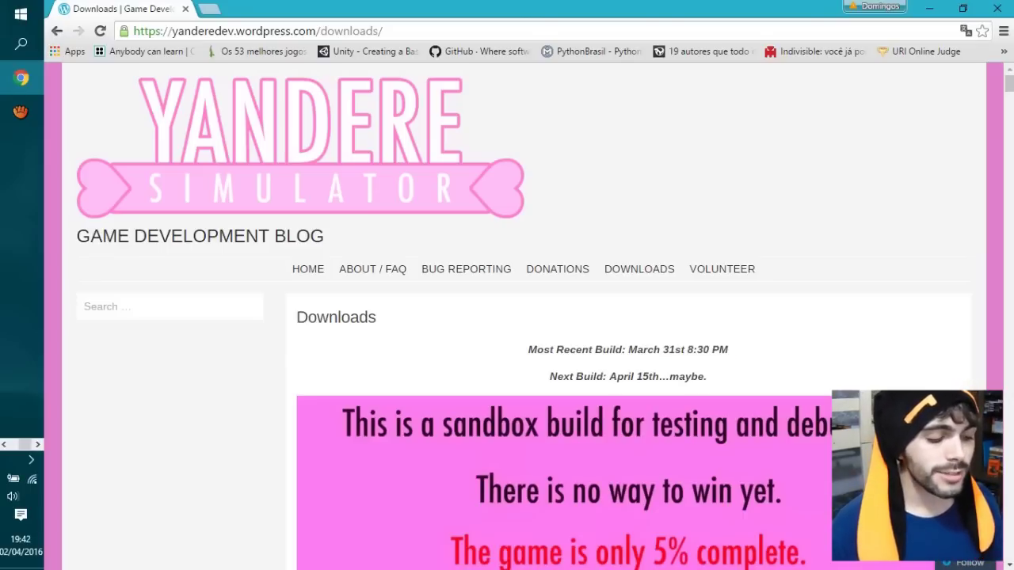
pyautogui.moveTo(550, 376); pyautogui.dragTo(706, 377)
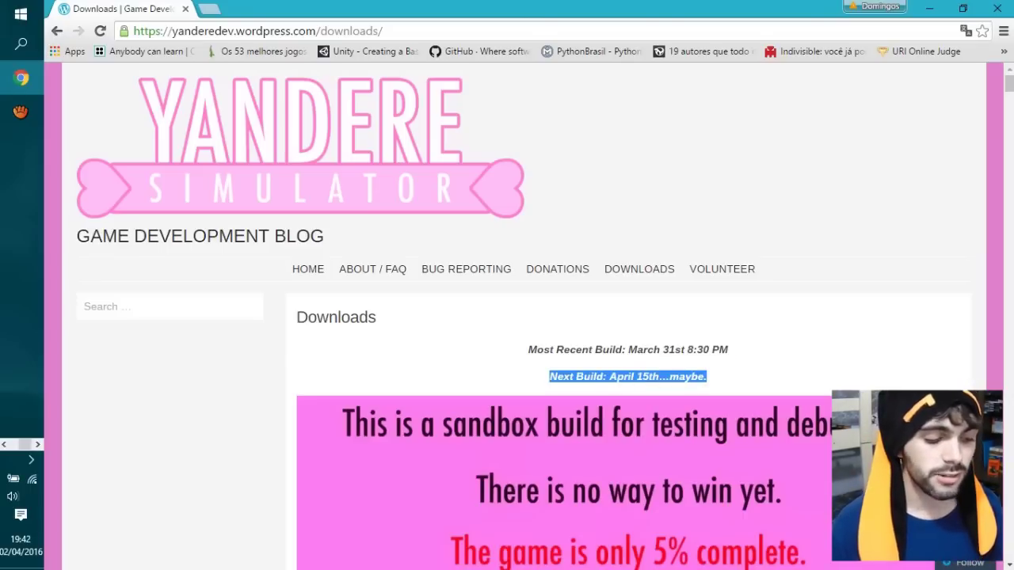
pyautogui.click(733, 377)
pyautogui.moveTo(608, 376); pyautogui.dragTo(707, 376)
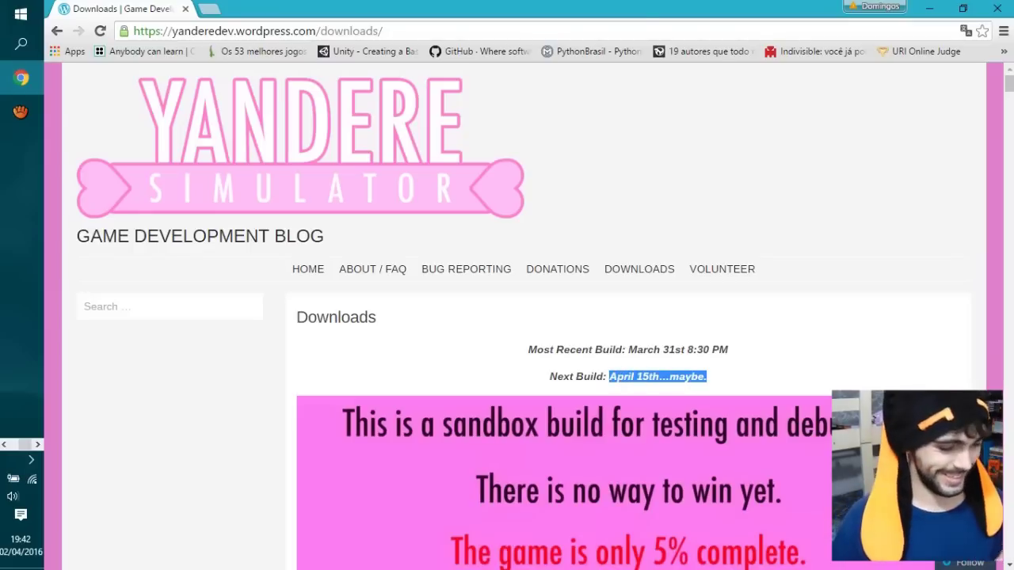
pyautogui.click(716, 377)
# Step: Read through the notes on the Downloads page and highlight the line that introduces the download links
pyautogui.scroll(-5, 628, 317)
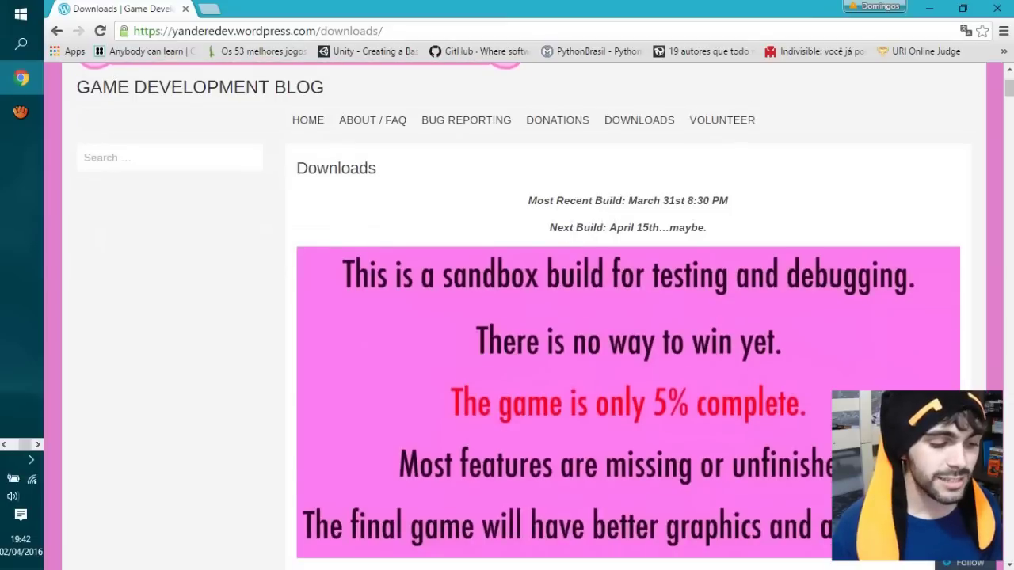
pyautogui.scroll(-1, 607, 239)
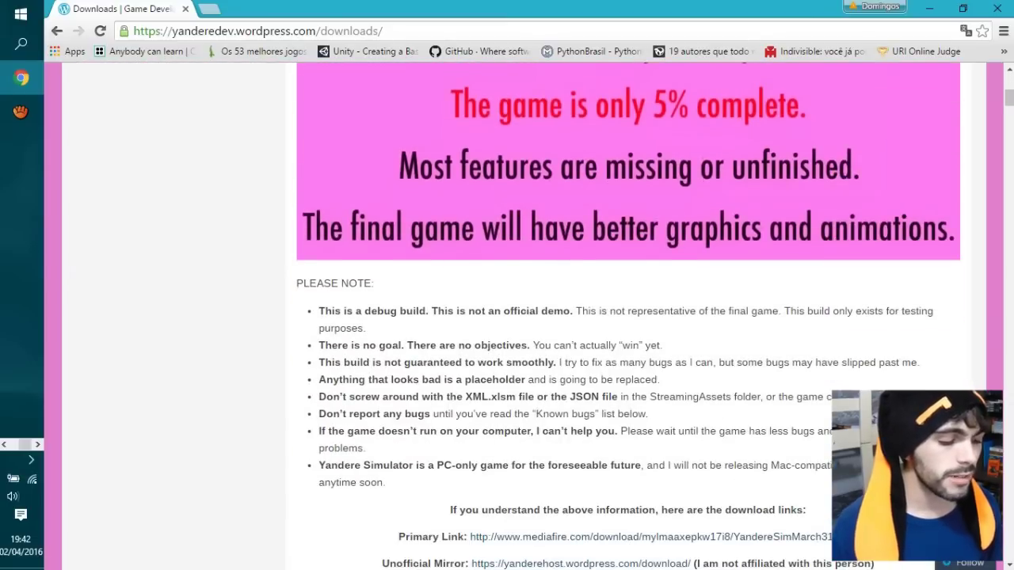
pyautogui.scroll(-2, 629, 317)
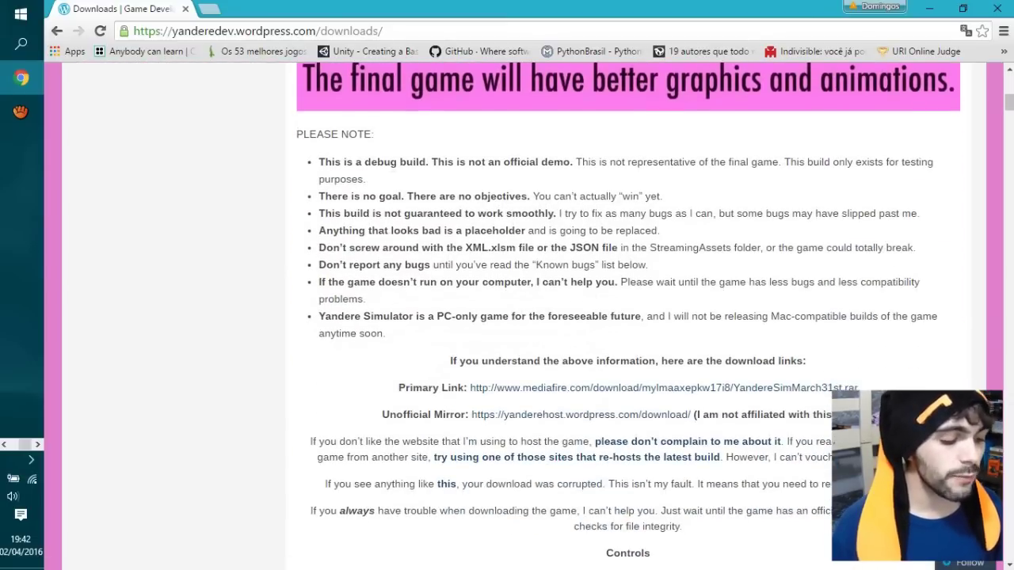
pyautogui.moveTo(450, 361); pyautogui.dragTo(806, 361)
pyautogui.click(806, 361)
pyautogui.scroll(-2, 806, 361)
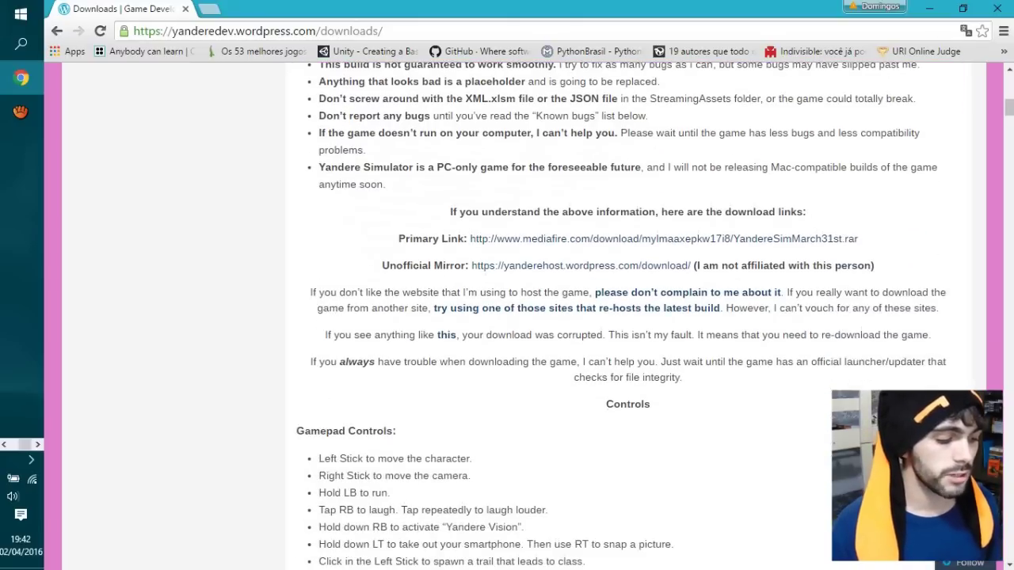
# Step: Copy the address of the primary MediaFire link for YandereSimMarch31st.rar and open it in a new tab
pyautogui.moveTo(406, 238); pyautogui.dragTo(864, 240)
pyautogui.hotkey('ctrl', 'c')
pyautogui.click(859, 239)
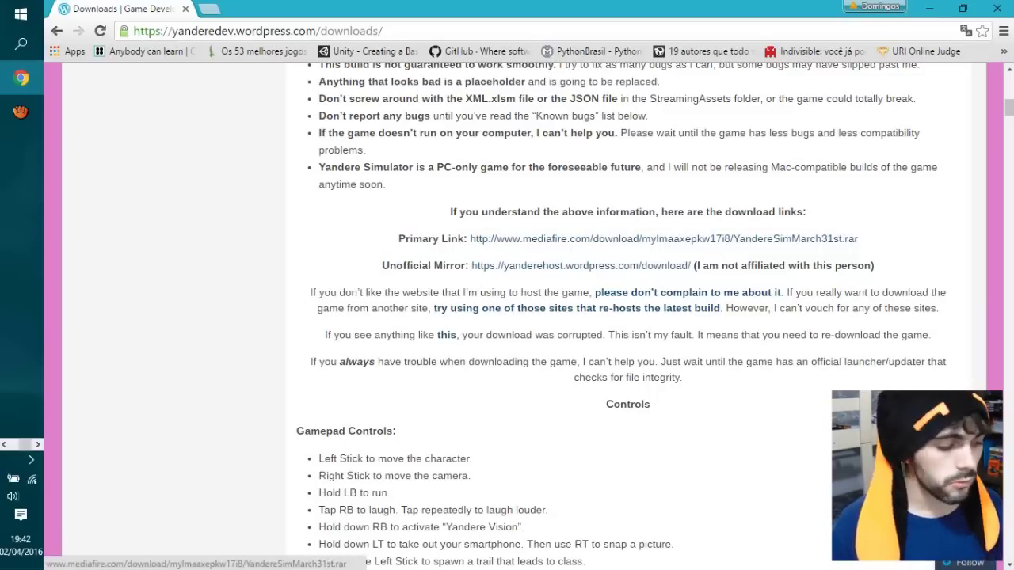
pyautogui.moveTo(398, 239); pyautogui.dragTo(465, 238)
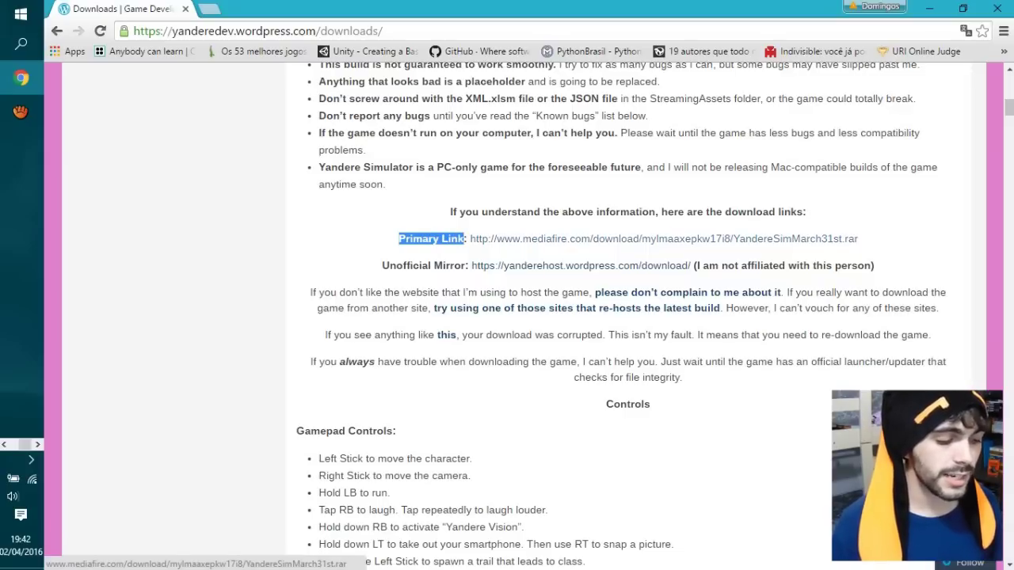
pyautogui.rightClick(500, 238)
pyautogui.click(543, 324)
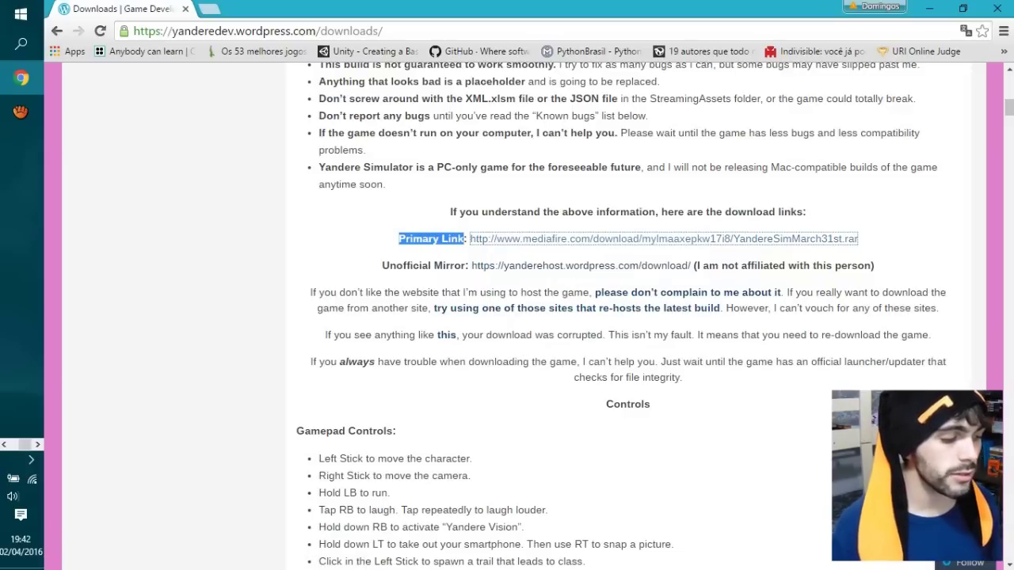
pyautogui.hotkey('ctrl', 't')
pyautogui.hotkey('ctrl', 'v')
pyautogui.press('Return')
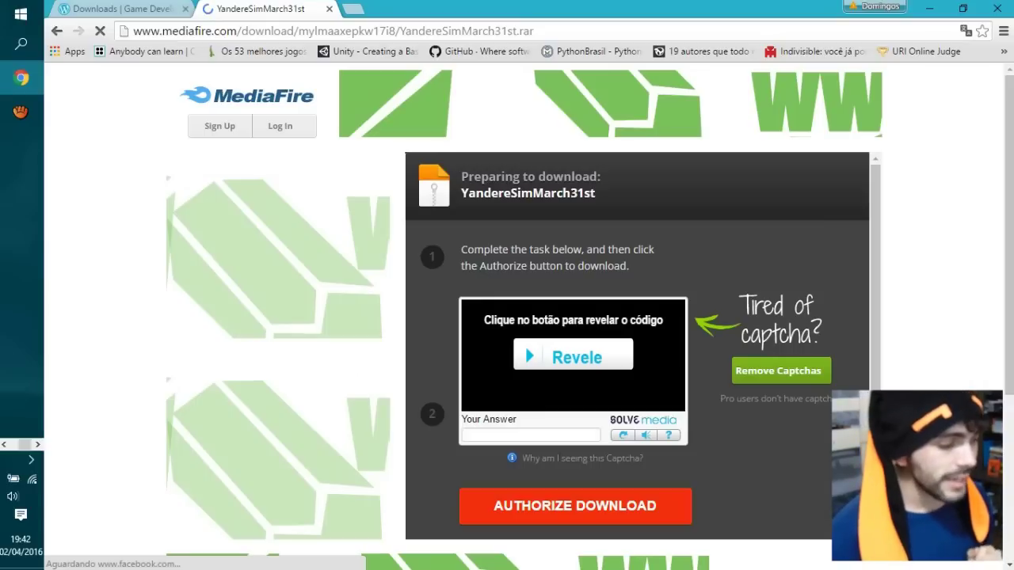
pyautogui.click(20, 111)
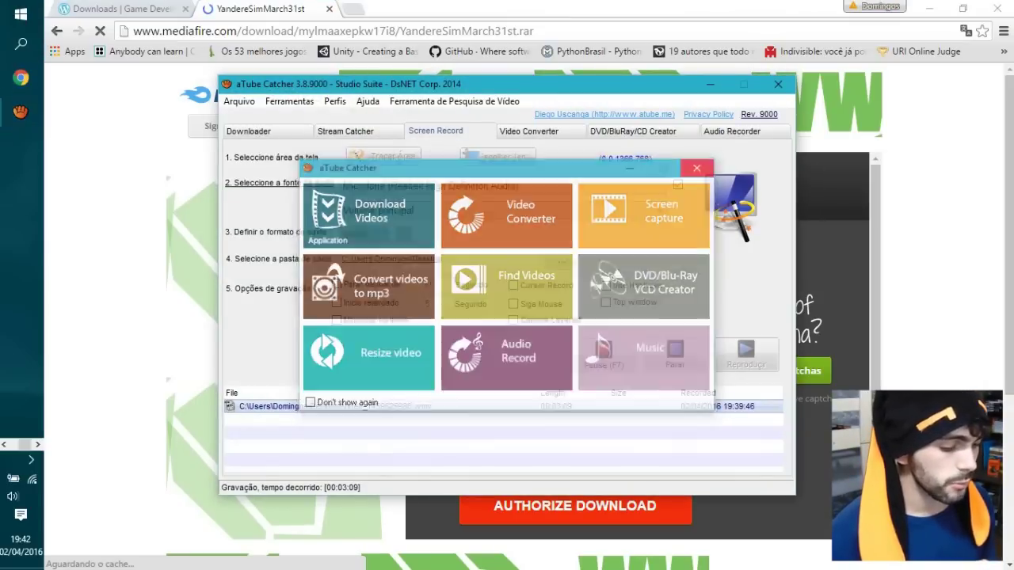
pyautogui.click(711, 84)
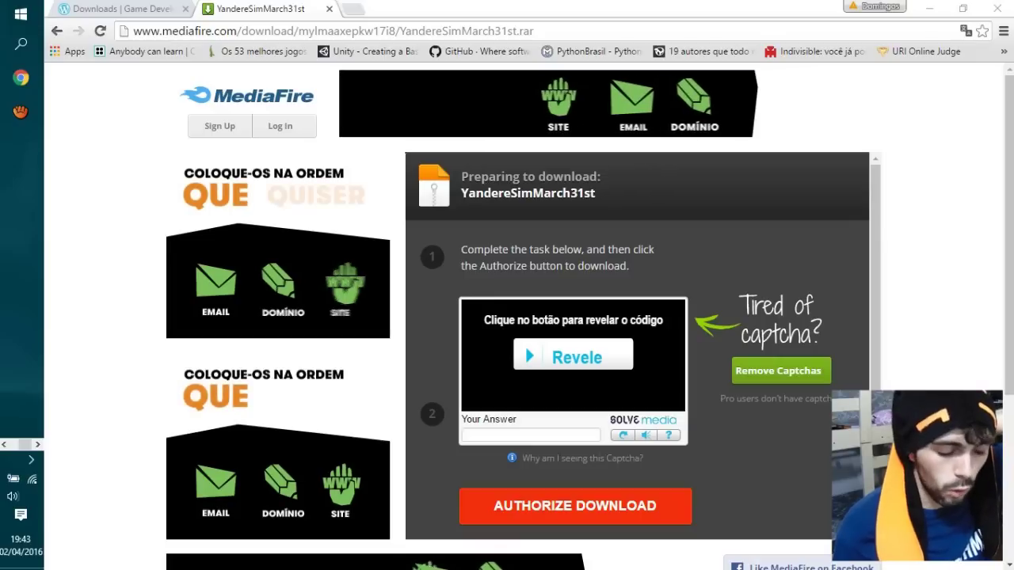
pyautogui.hotkey('alt', 'Tab')
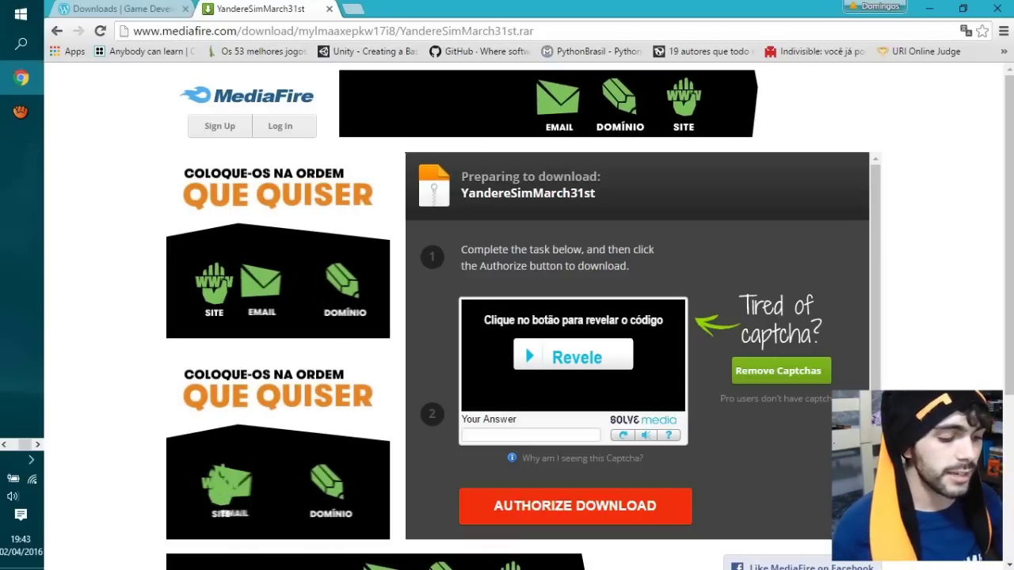
# Step: Reveal the captcha on the MediaFire page and close the blank advertising window
pyautogui.click(572, 355)
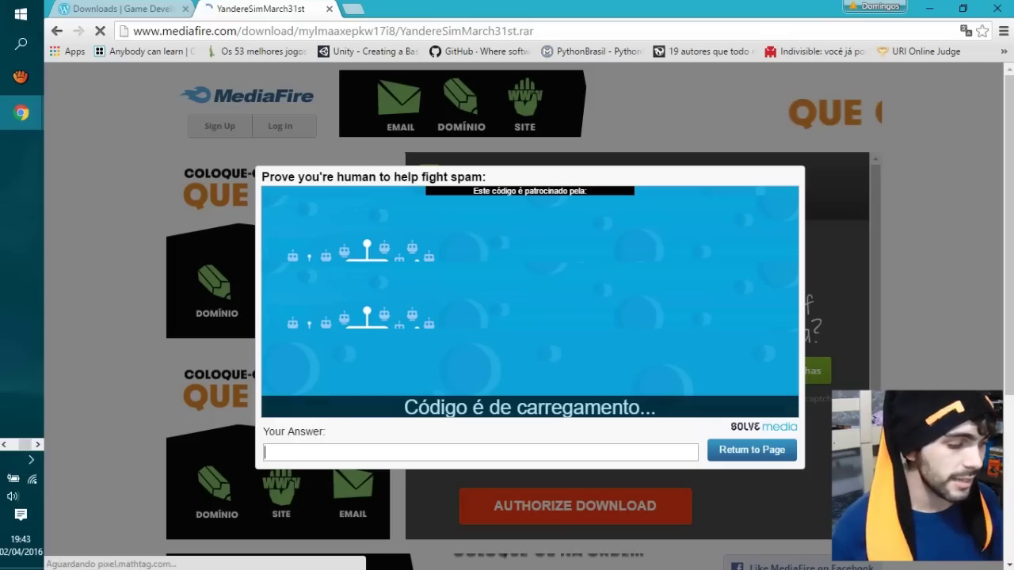
pyautogui.click(21, 112)
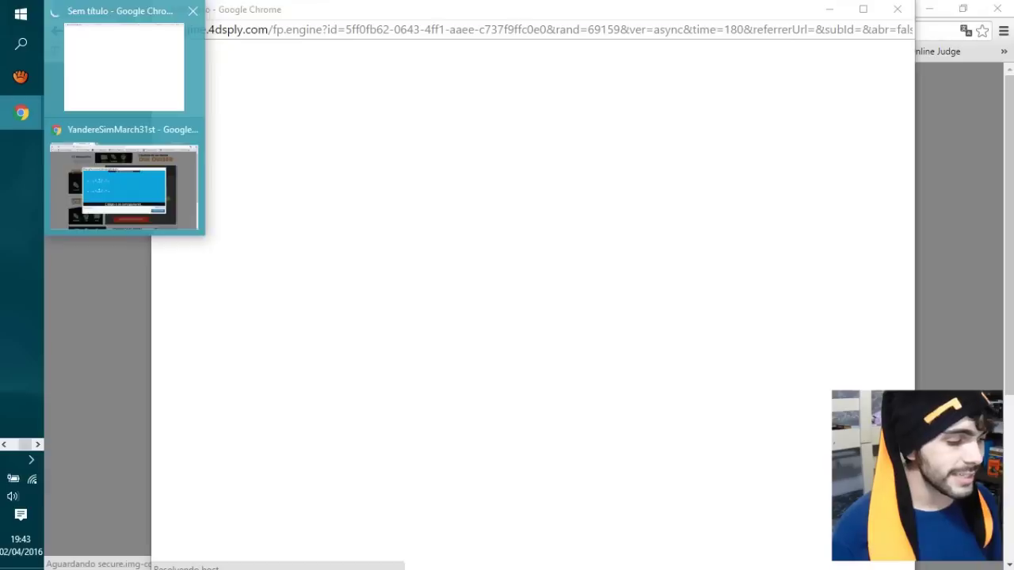
pyautogui.click(125, 67)
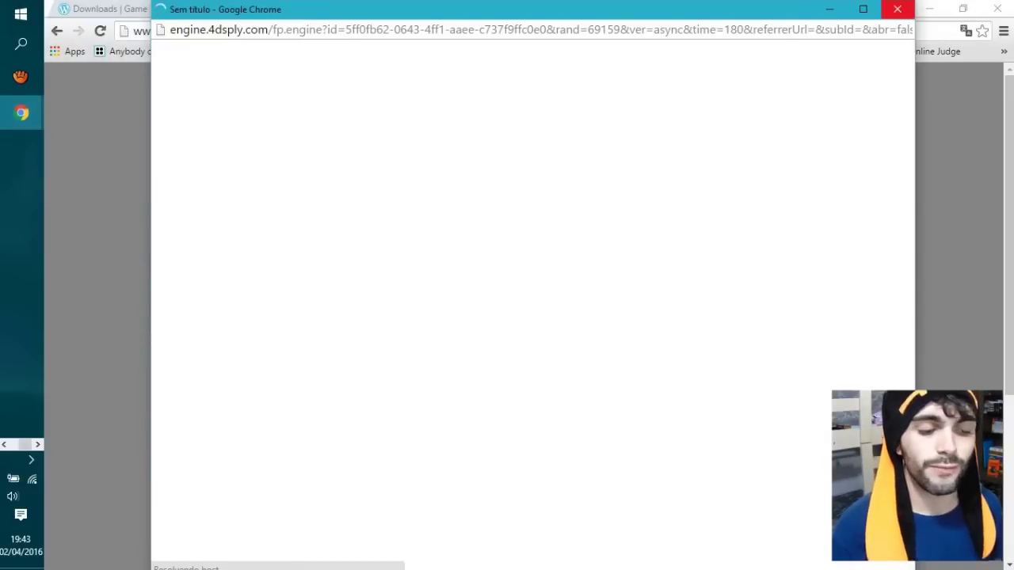
pyautogui.click(898, 8)
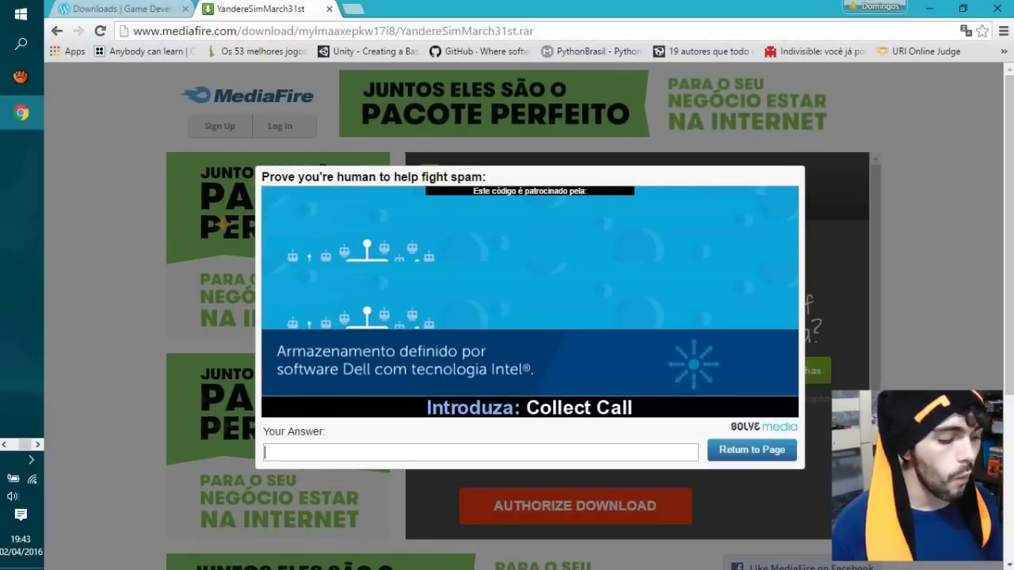
# Step: Answer the captcha with "collect call" and authorize the download
pyautogui.write('colle')
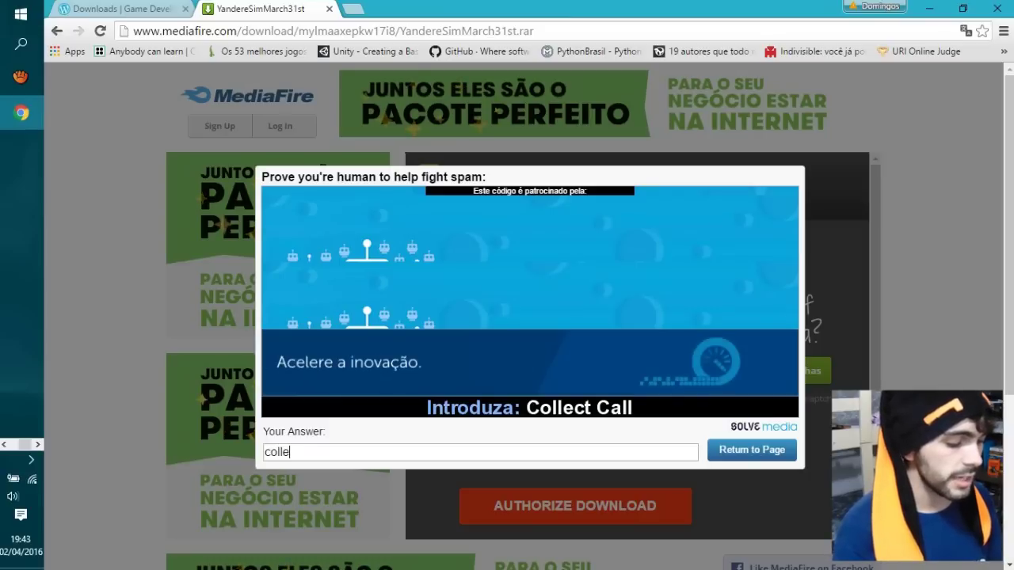
pyautogui.write('ct call')
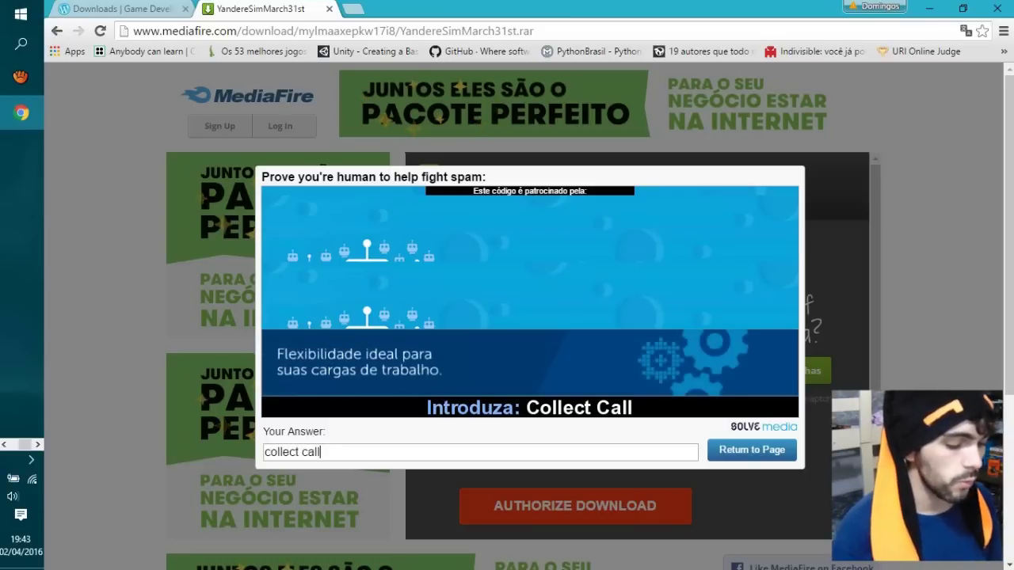
pyautogui.press('Return')
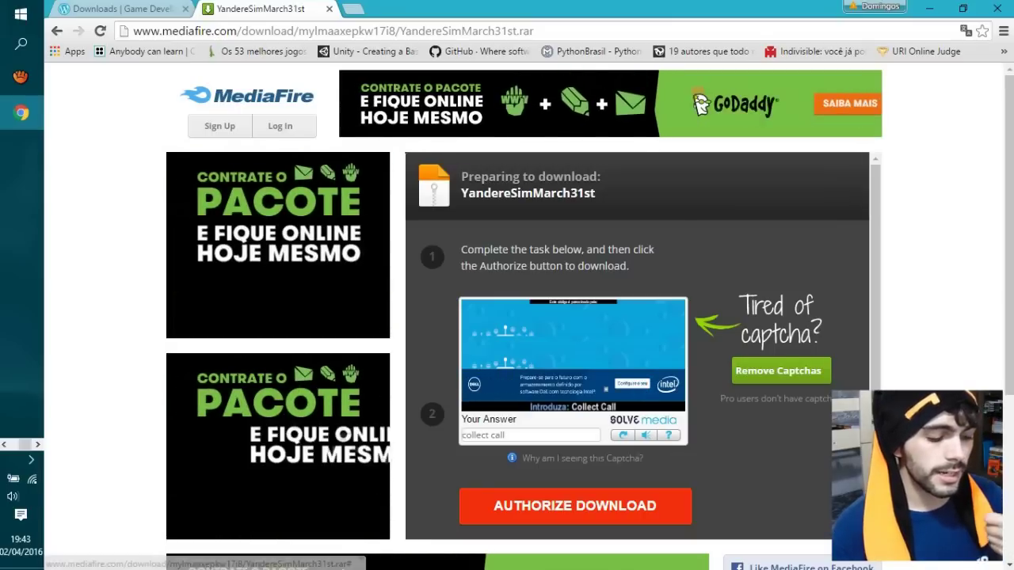
pyautogui.click(575, 506)
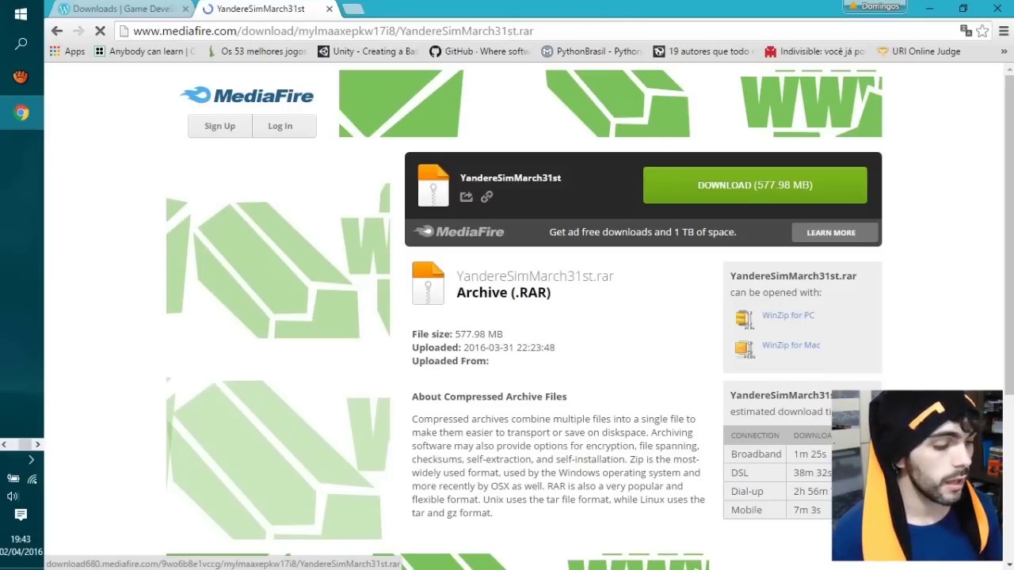
# Step: Start downloading YandereSimMarch31st.rar from MediaFire and close the pop-up advertising window
pyautogui.click(755, 185)
pyautogui.click(22, 112)
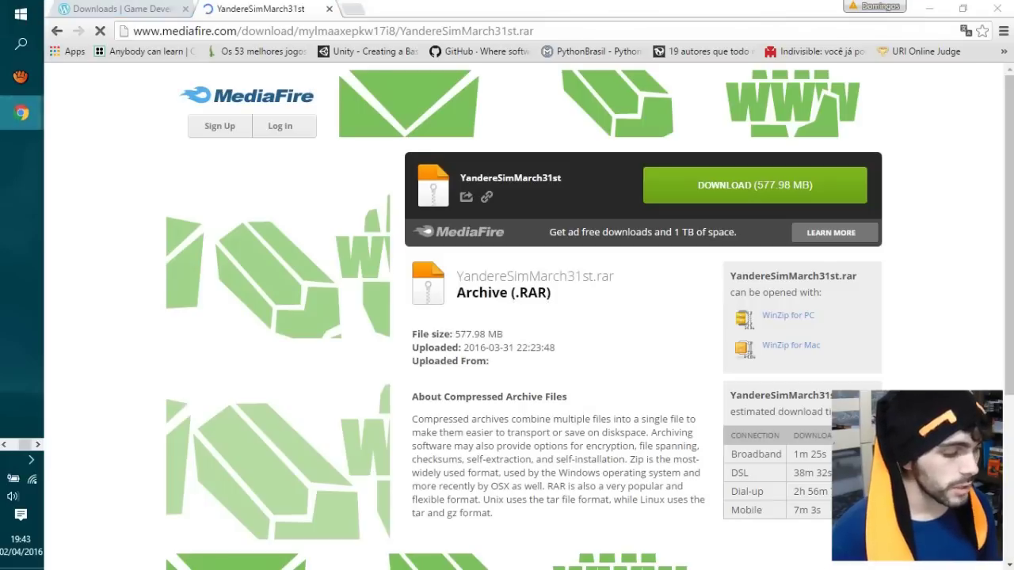
pyautogui.click(124, 63)
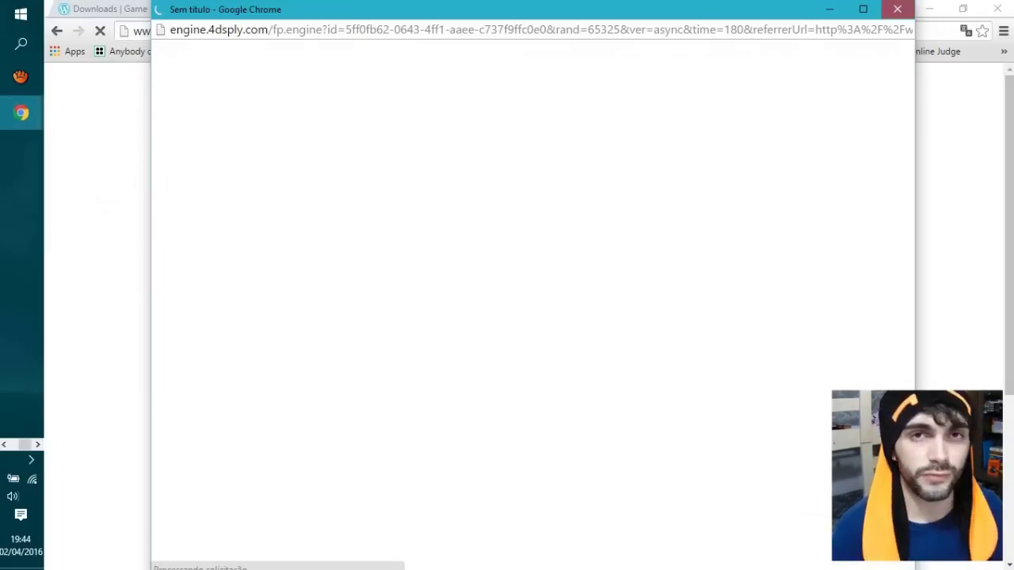
pyautogui.click(896, 9)
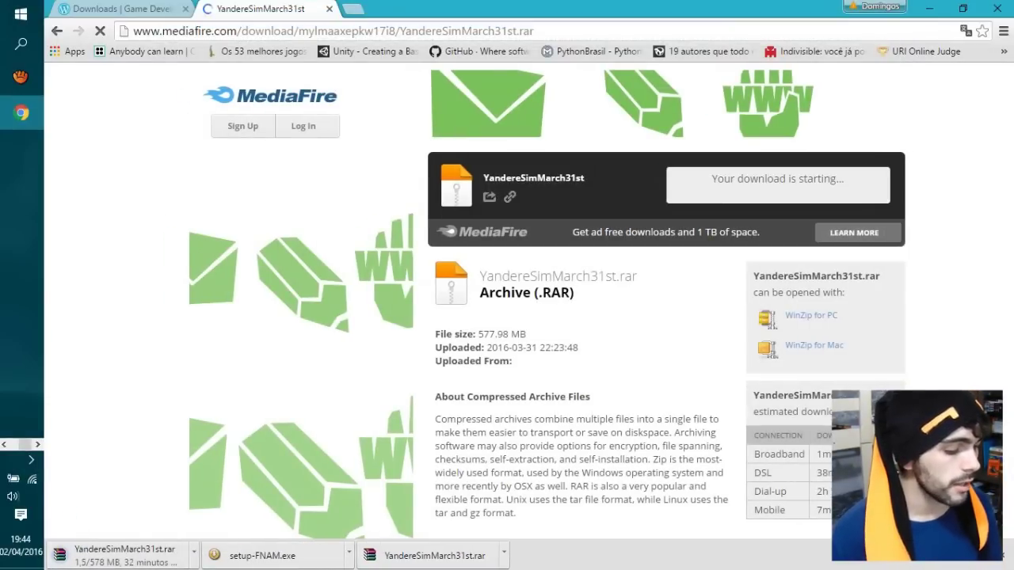
# Step: Open the browser's download list and cancel the running YandereSimMarch31st.rar download
pyautogui.hotkey('ctrl', 'j')
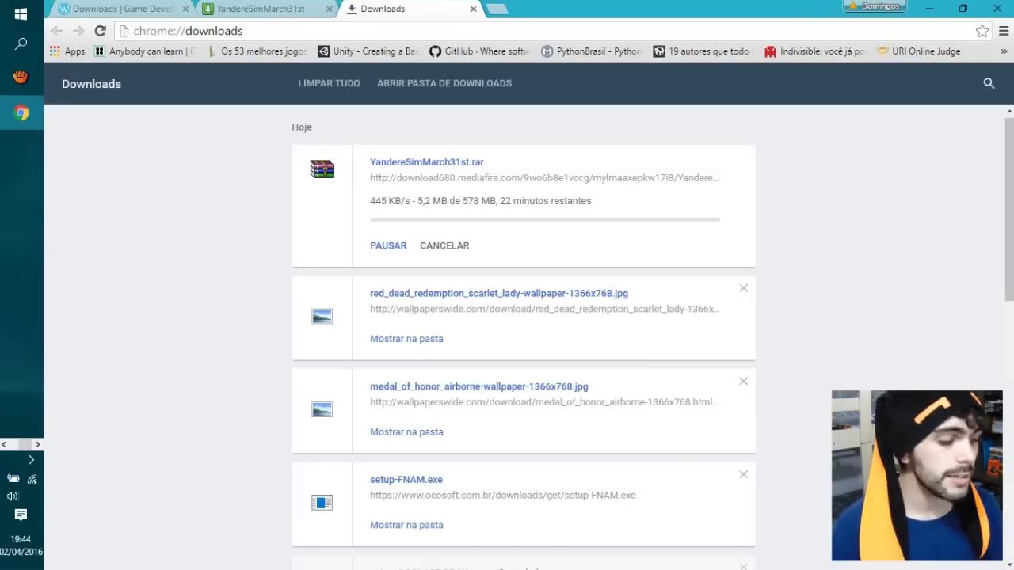
pyautogui.click(446, 244)
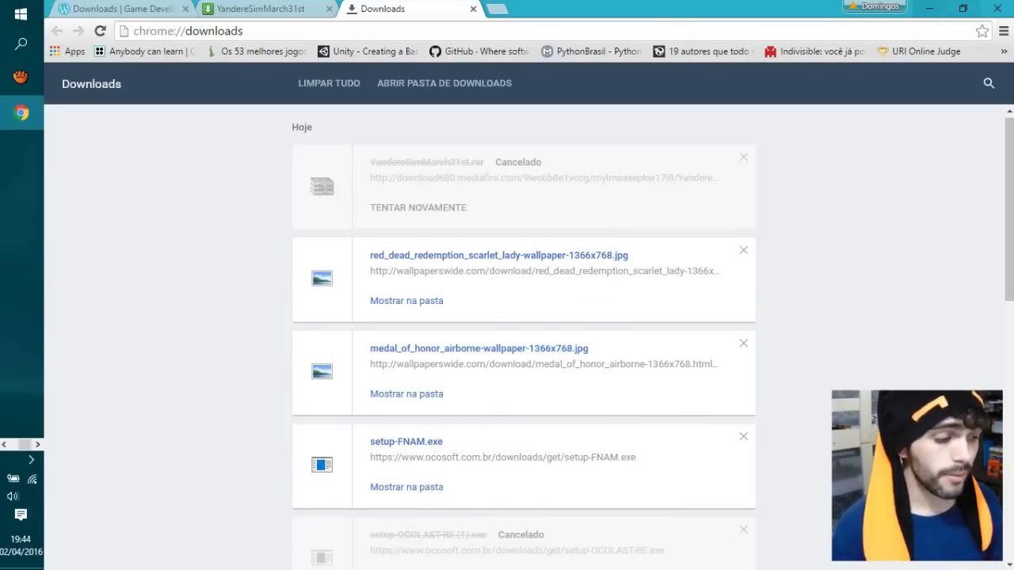
# Step: Search the web for "WinRar" in a new tab, open the Baixaki download result, and close that tab
pyautogui.hotkey('ctrl', 't')
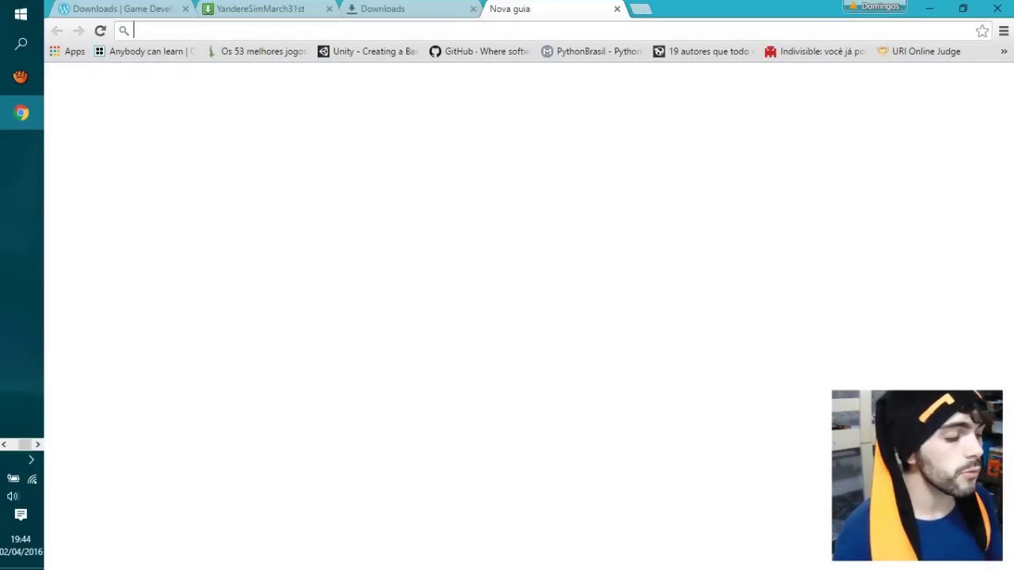
pyautogui.write('WinRar')
pyautogui.press('Return')
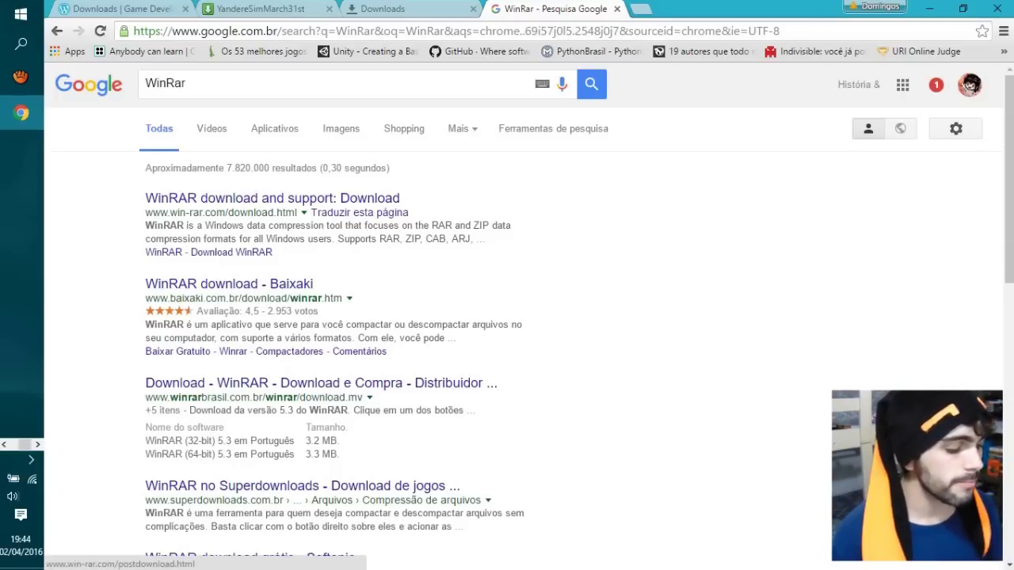
pyautogui.click(229, 284)
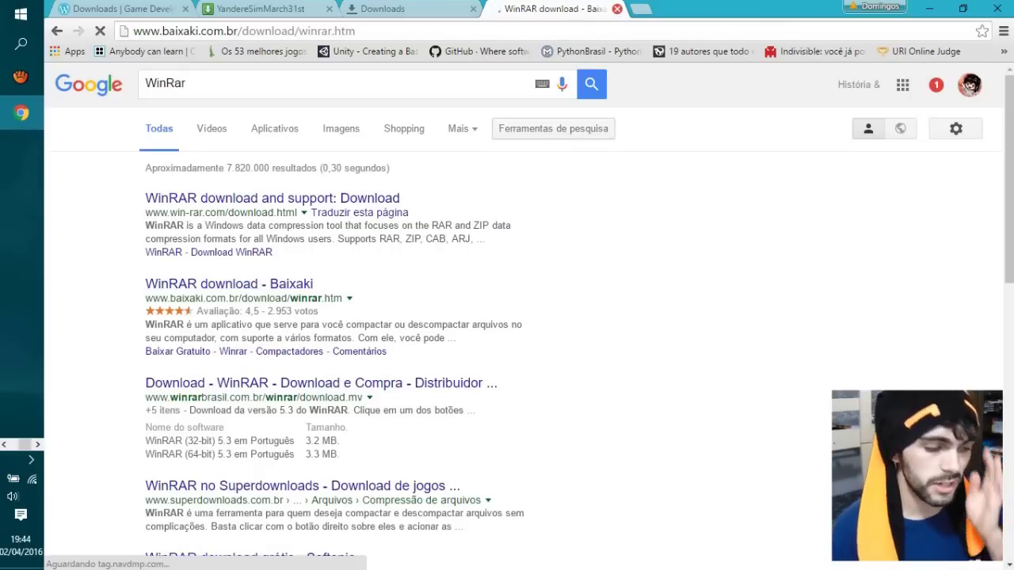
pyautogui.click(617, 8)
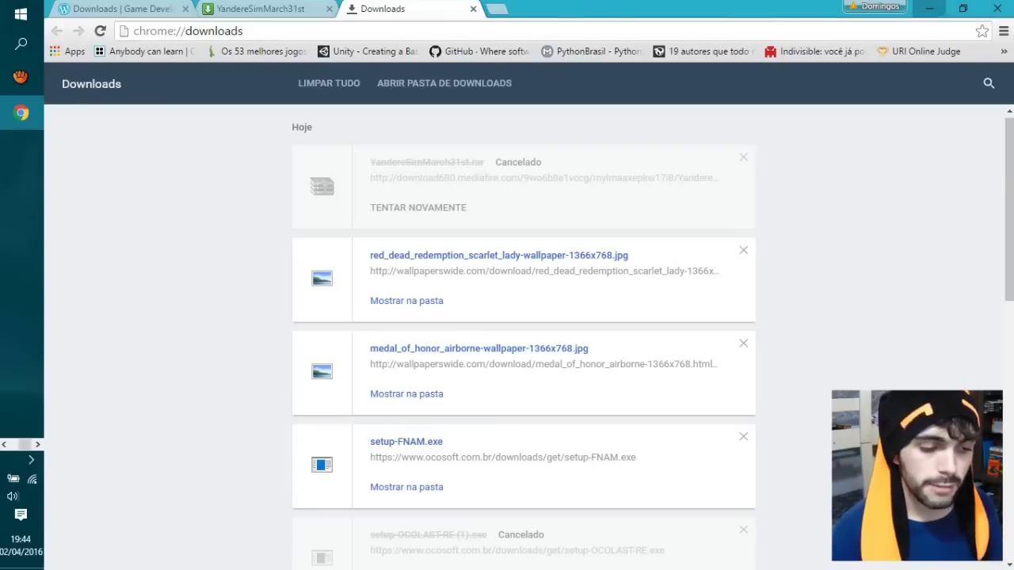
# Step: Minimize the browser, open the YandereSimMarch31st archive from the desktop in WinRAR, and close the WinRAR advertising window
pyautogui.click(930, 8)
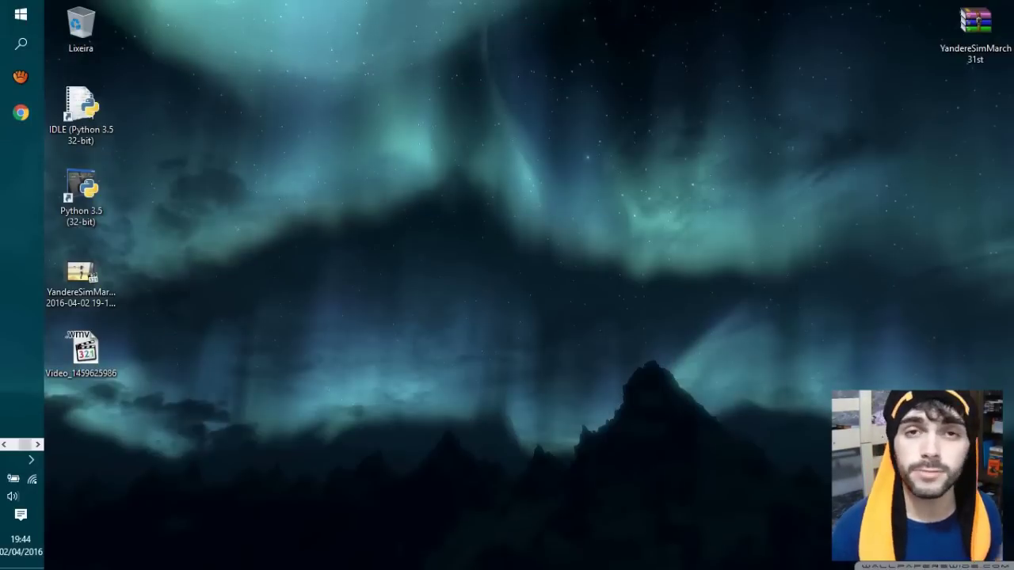
pyautogui.doubleClick(976, 24)
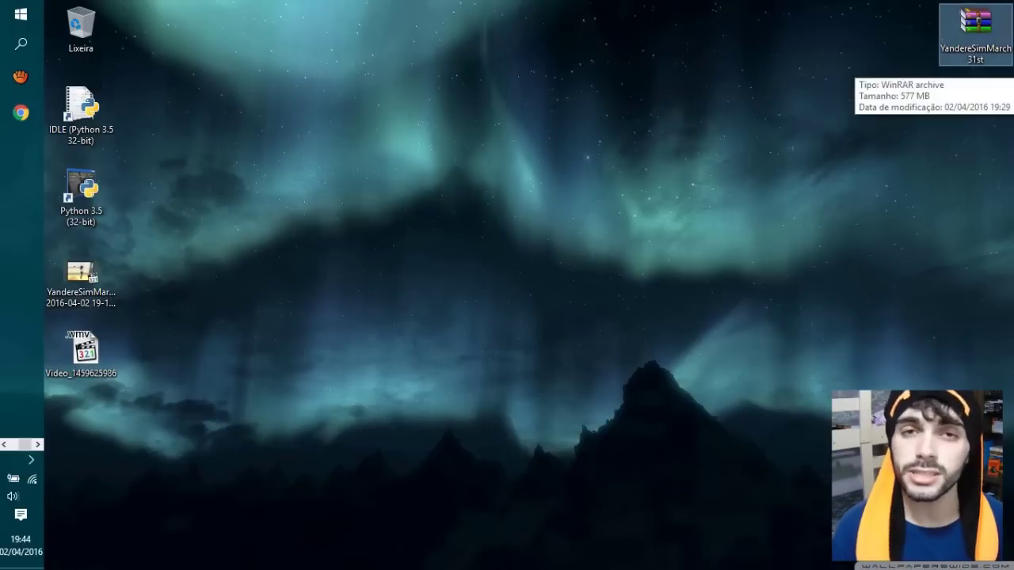
pyautogui.doubleClick(975, 27)
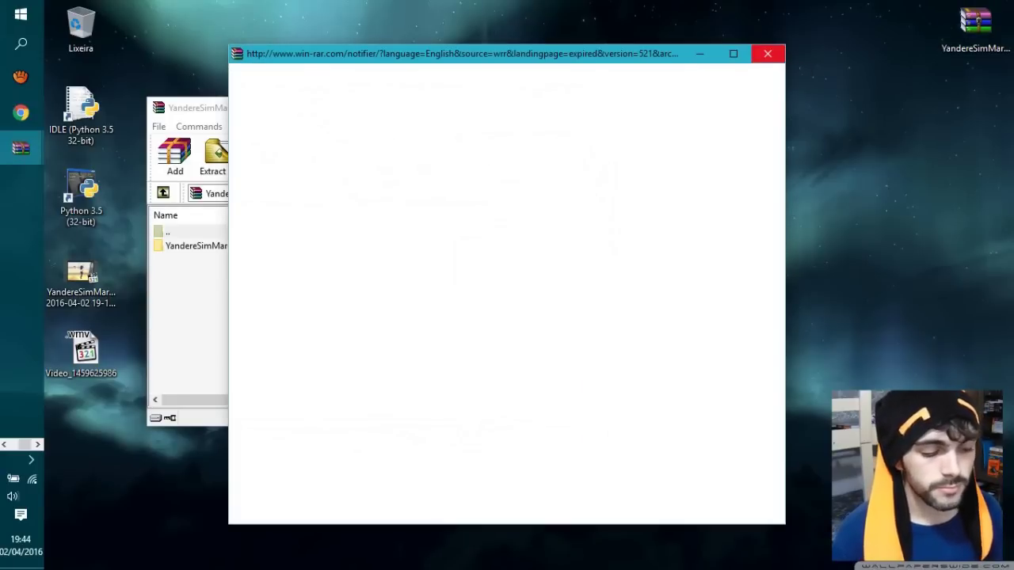
pyautogui.click(768, 53)
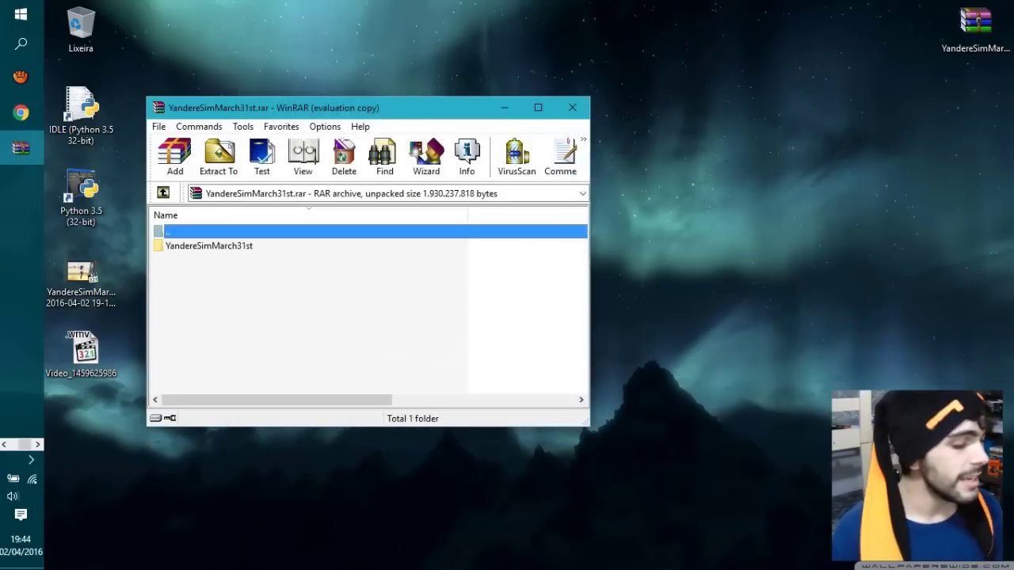
# Step: Extract the YandereSimMarch31st folder from the archive onto the desktop
pyautogui.click(356, 317)
pyautogui.click(209, 231)
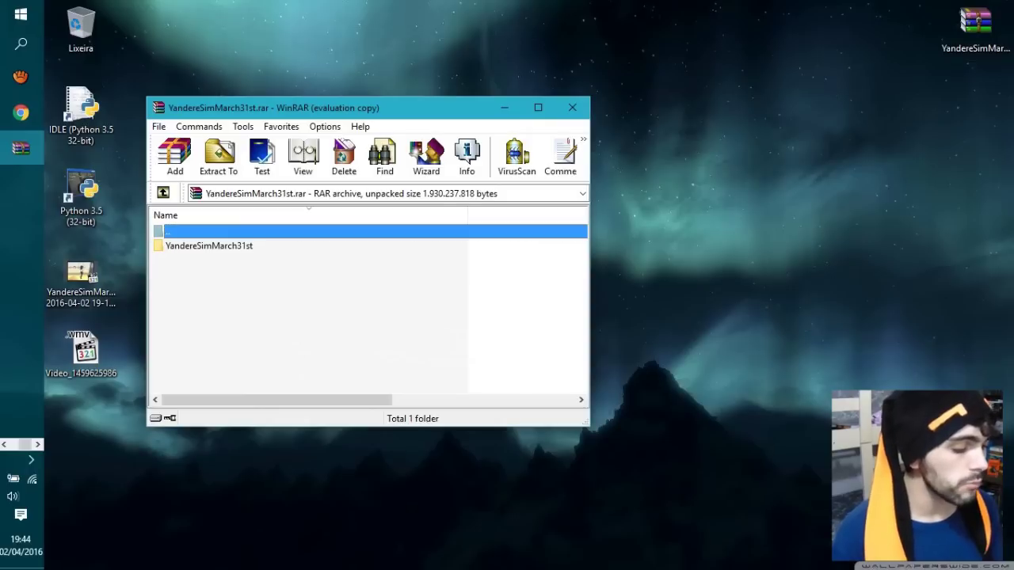
pyautogui.click(209, 245)
pyautogui.click(356, 317)
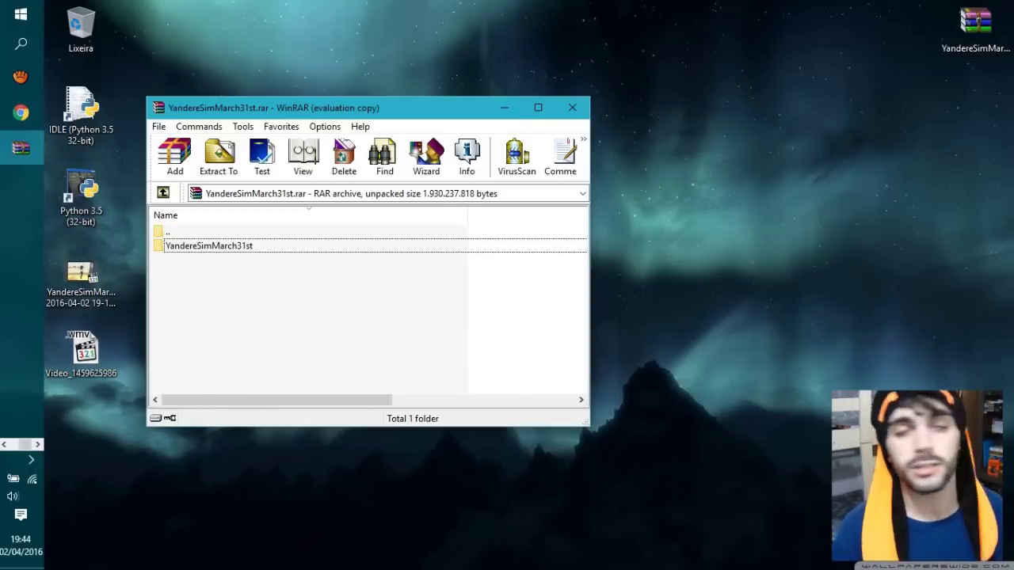
pyautogui.click(209, 245)
pyautogui.click(357, 317)
pyautogui.click(209, 245)
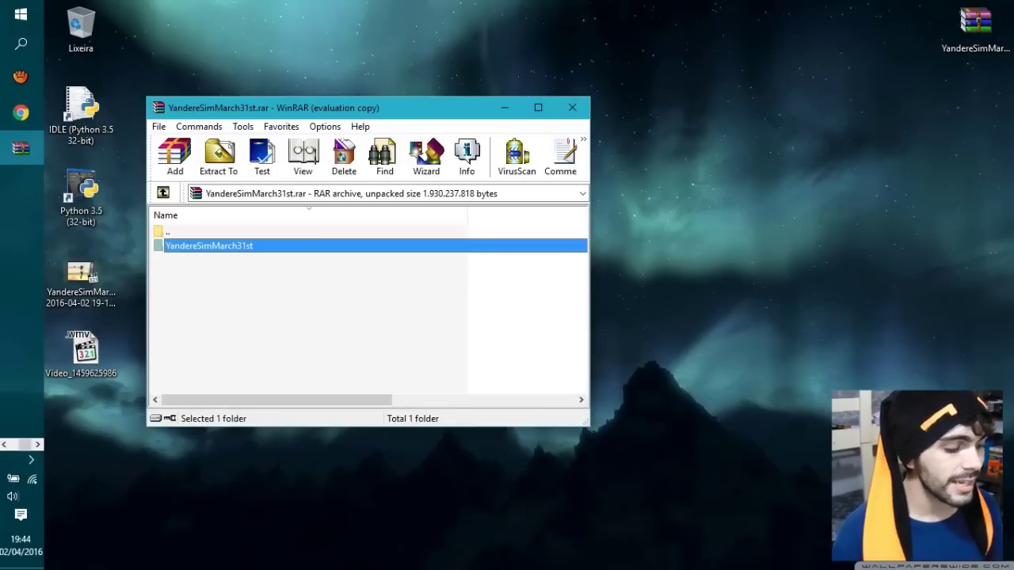
pyautogui.click(357, 317)
pyautogui.click(209, 245)
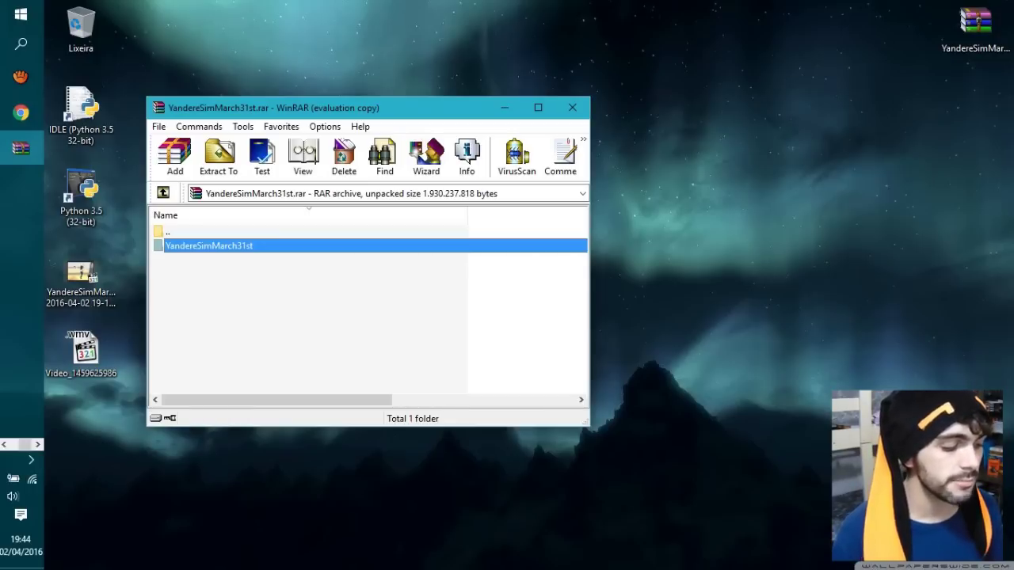
pyautogui.moveTo(209, 246); pyautogui.dragTo(713, 245)
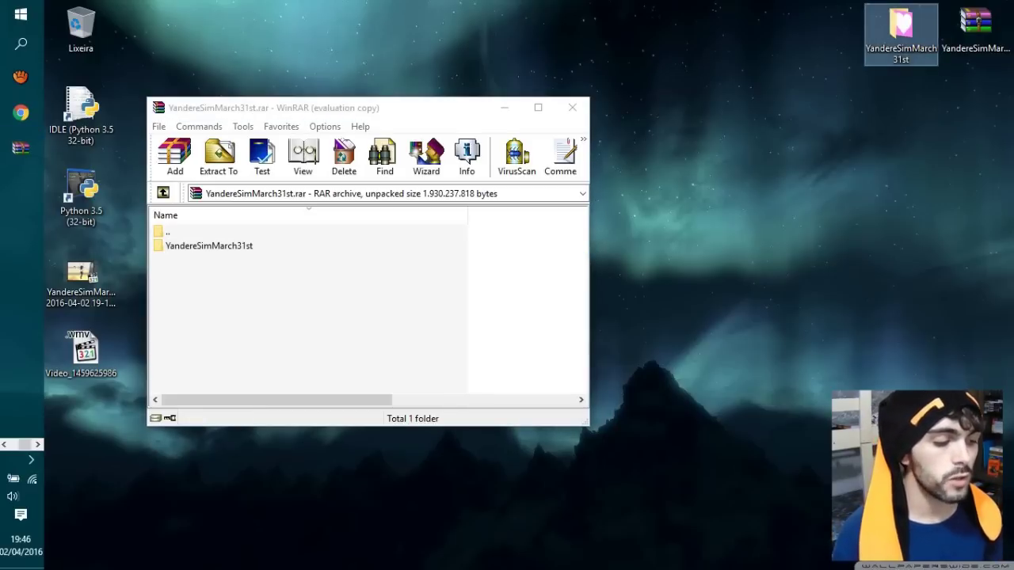
# Step: Close WinRAR, open the extracted YandereSimMarch31st folder, and launch the YandereSimMarch31st application
pyautogui.click(572, 107)
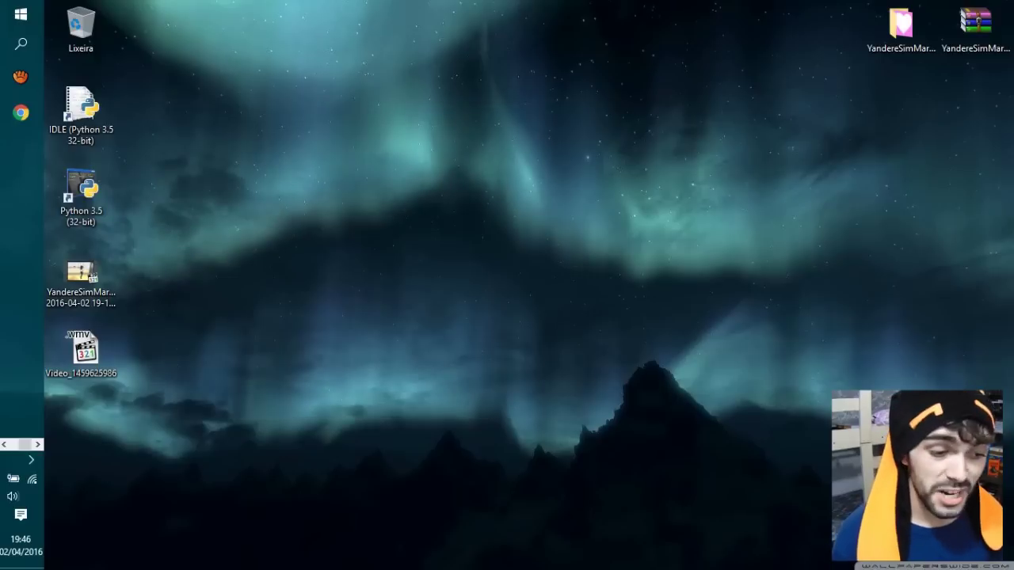
pyautogui.click(900, 29)
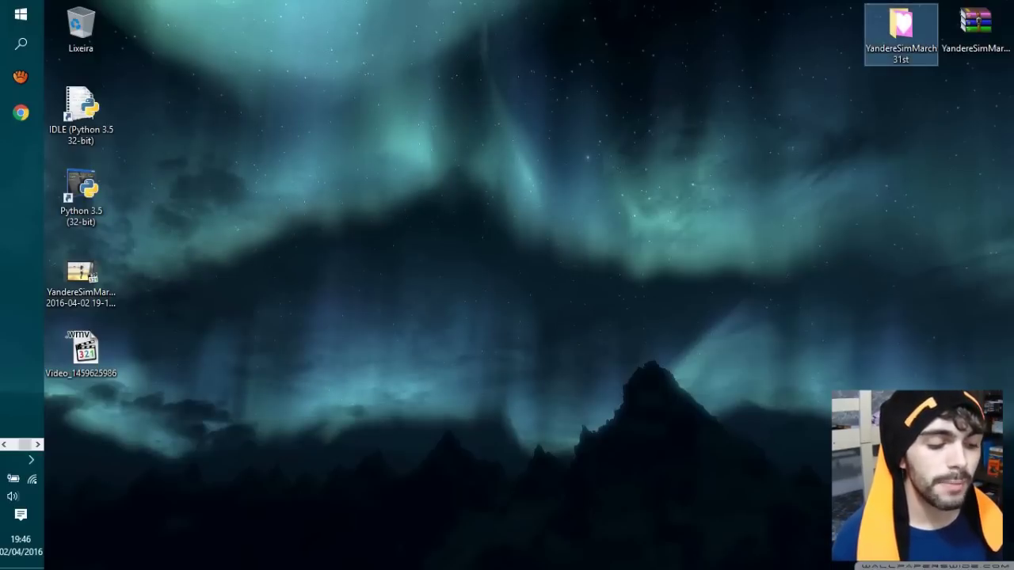
pyautogui.doubleClick(900, 27)
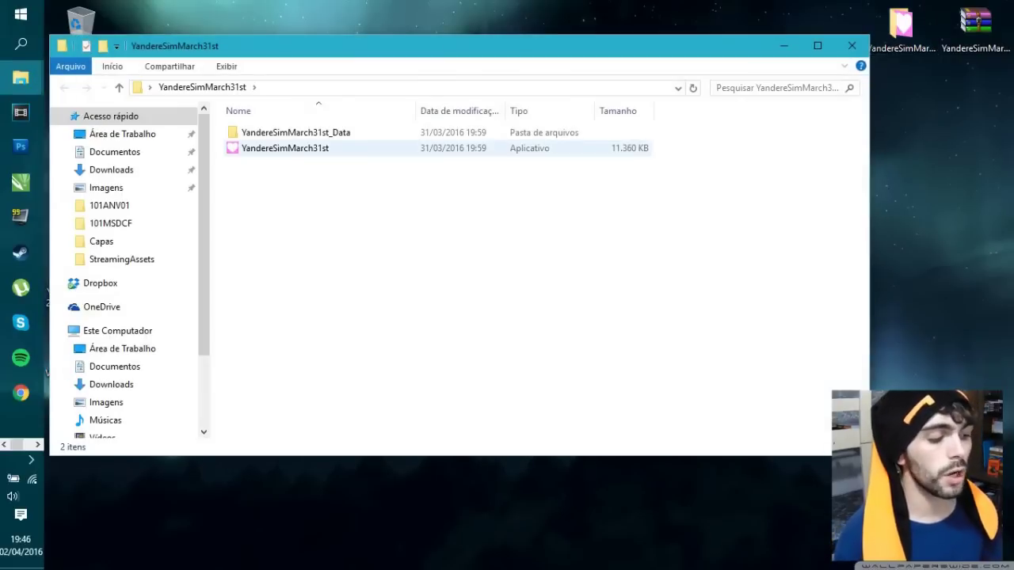
pyautogui.click(285, 148)
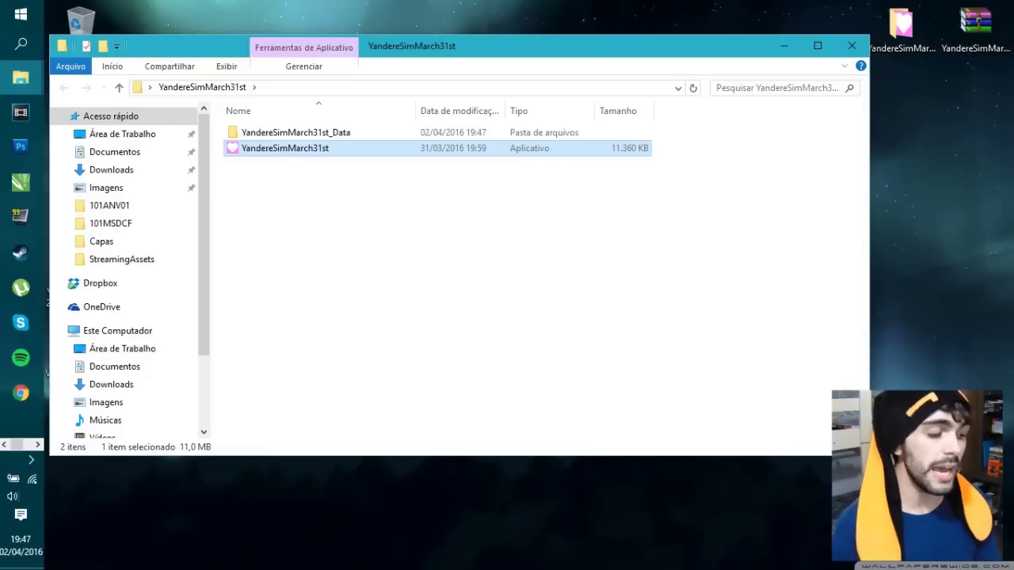
pyautogui.doubleClick(285, 148)
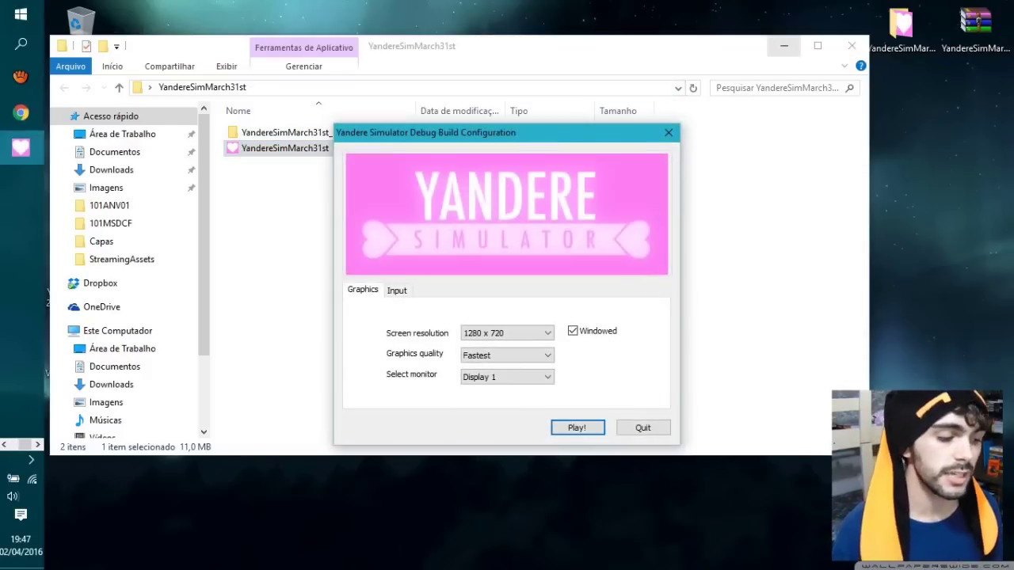
# Step: Minimize the extracted folder's window and reposition the game's configuration dialog on the desktop
pyautogui.click(783, 46)
pyautogui.moveTo(507, 133)
pyautogui.mouseDown()
pyautogui.moveTo(493, 146)
pyautogui.moveTo(530, 99)
pyautogui.moveTo(504, 115)
pyautogui.mouseUp()
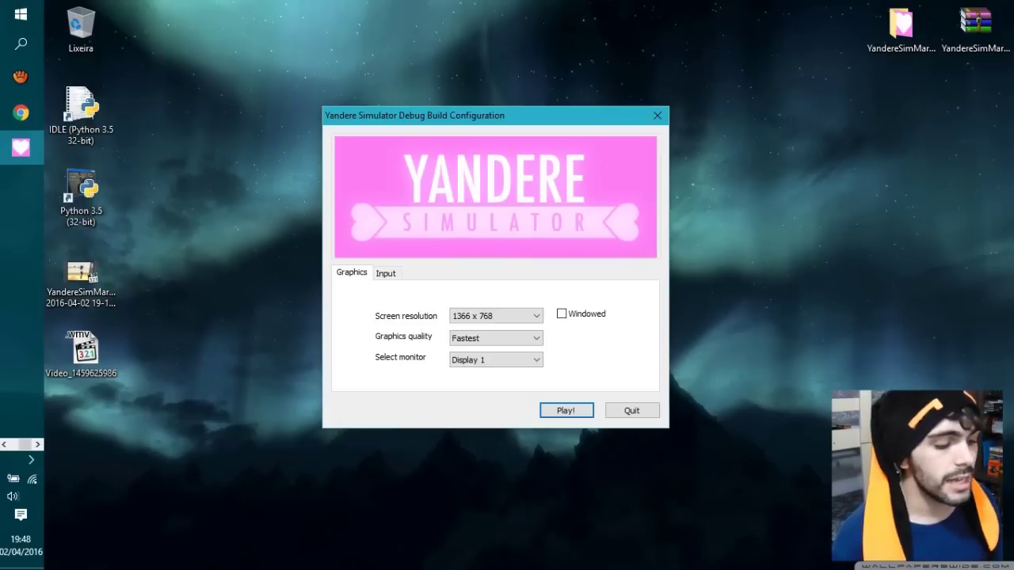
pyautogui.moveTo(495, 116); pyautogui.dragTo(518, 80)
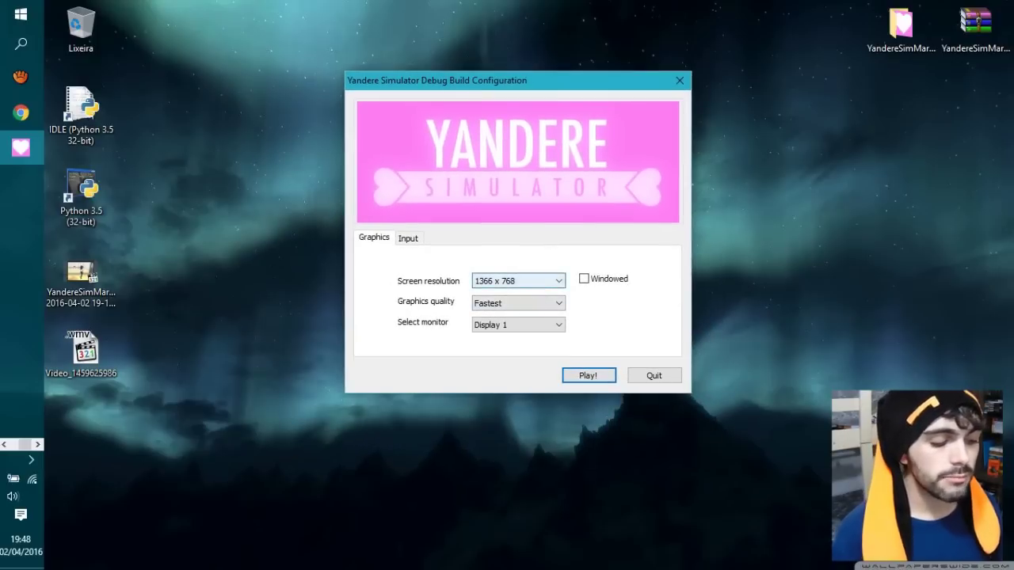
# Step: Choose 1366 x 768 as the game's screen resolution
pyautogui.click(518, 282)
pyautogui.click(519, 282)
pyautogui.click(519, 281)
pyautogui.press('Return')
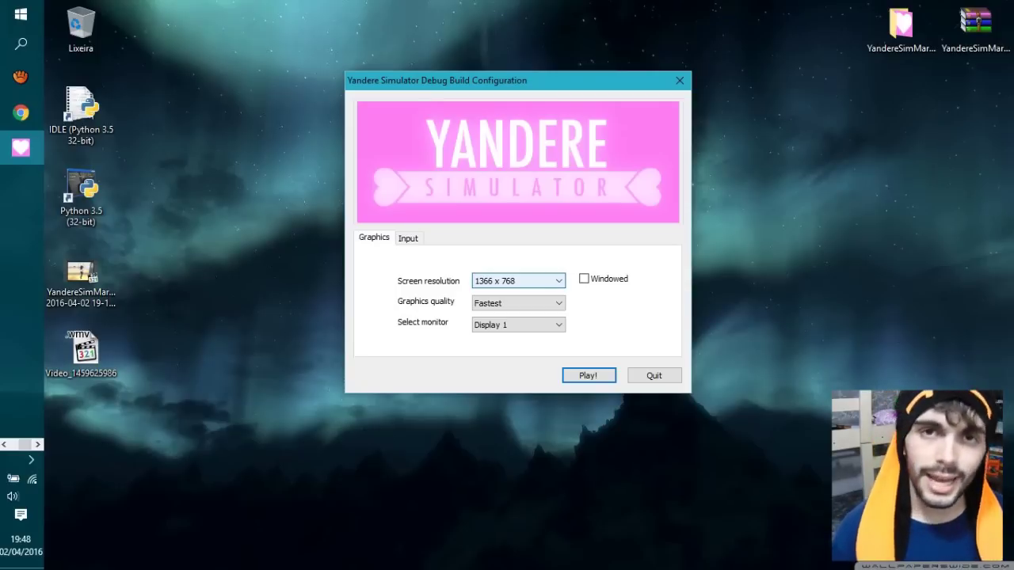
pyautogui.click(519, 281)
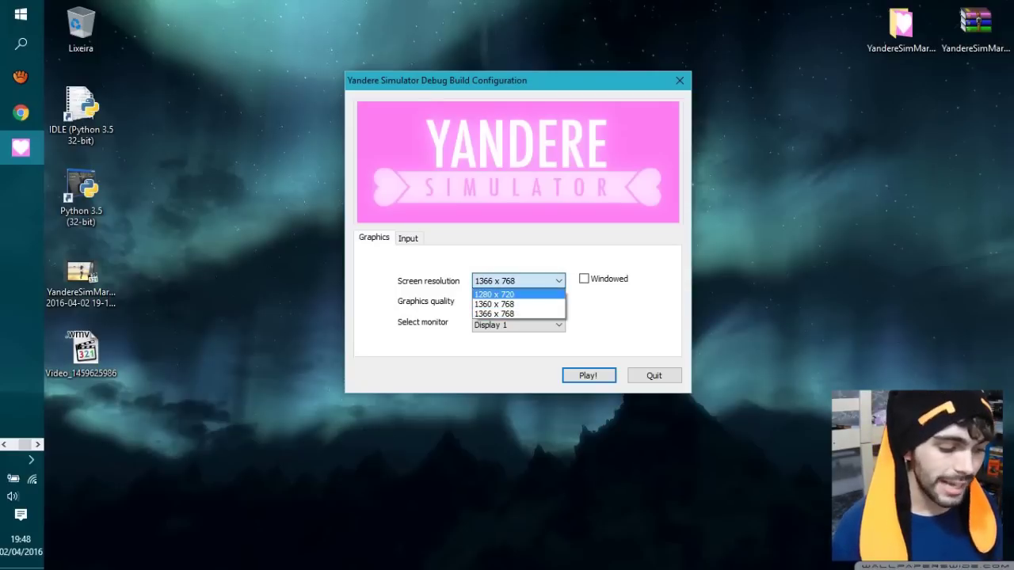
pyautogui.click(519, 315)
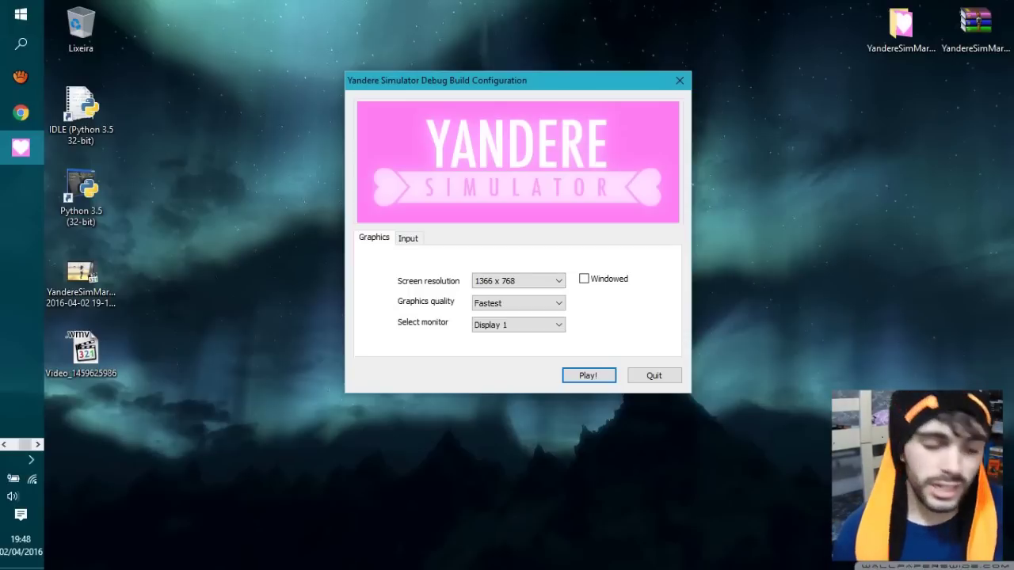
# Step: Try the Windowed option and switch it back off, keeping the screen resolution at 1366 x 768
pyautogui.moveTo(518, 81); pyautogui.dragTo(508, 107)
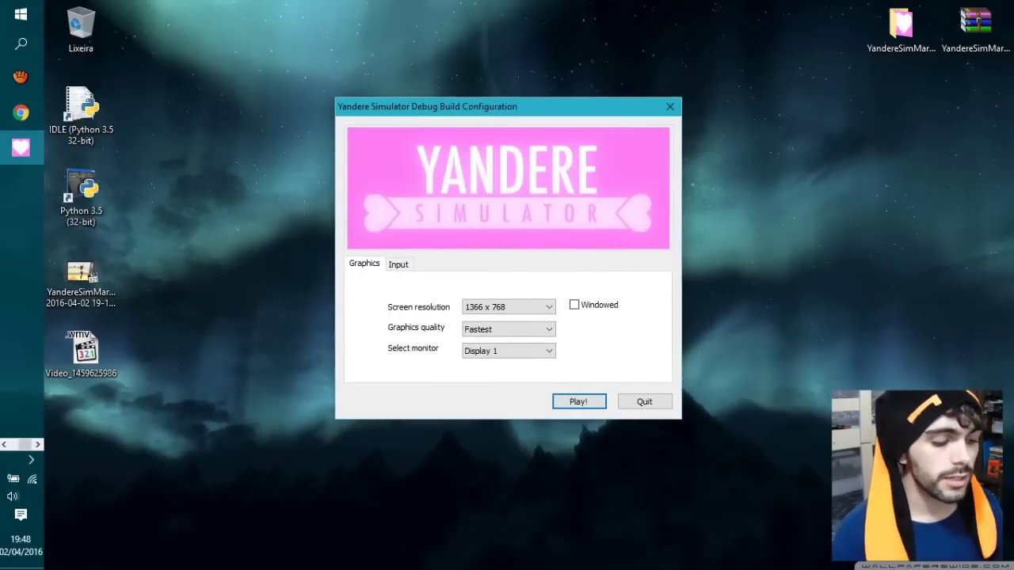
pyautogui.click(515, 308)
pyautogui.click(515, 319)
pyautogui.click(575, 305)
pyautogui.press('space')
pyautogui.hotkey('shift', 'Tab')
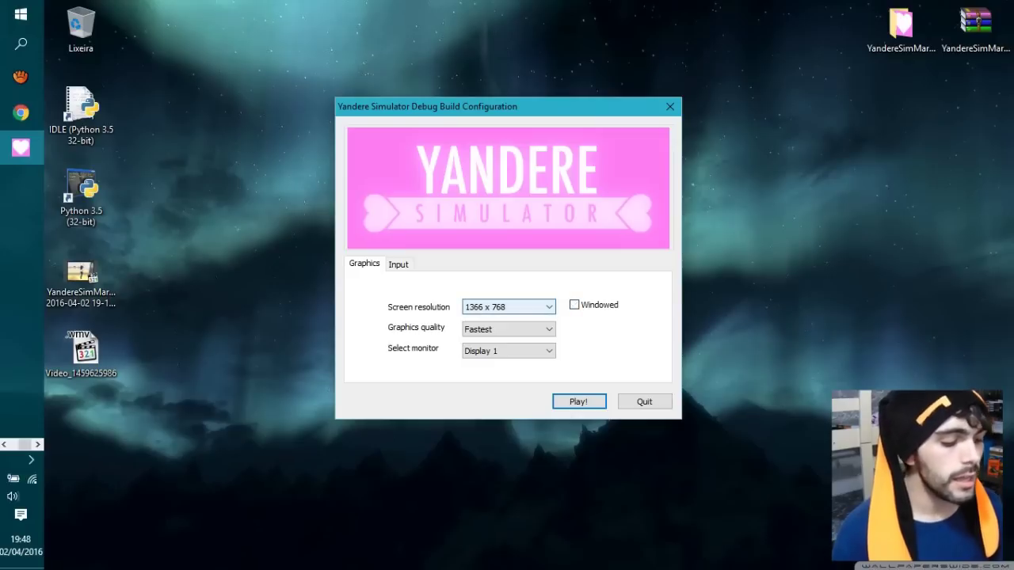
# Step: Go through the graphics quality levels from Fastest to Yandere and choose Fastest as the game's graphics quality
pyautogui.press('Tab')
pyautogui.hotkey('alt', 'Down')
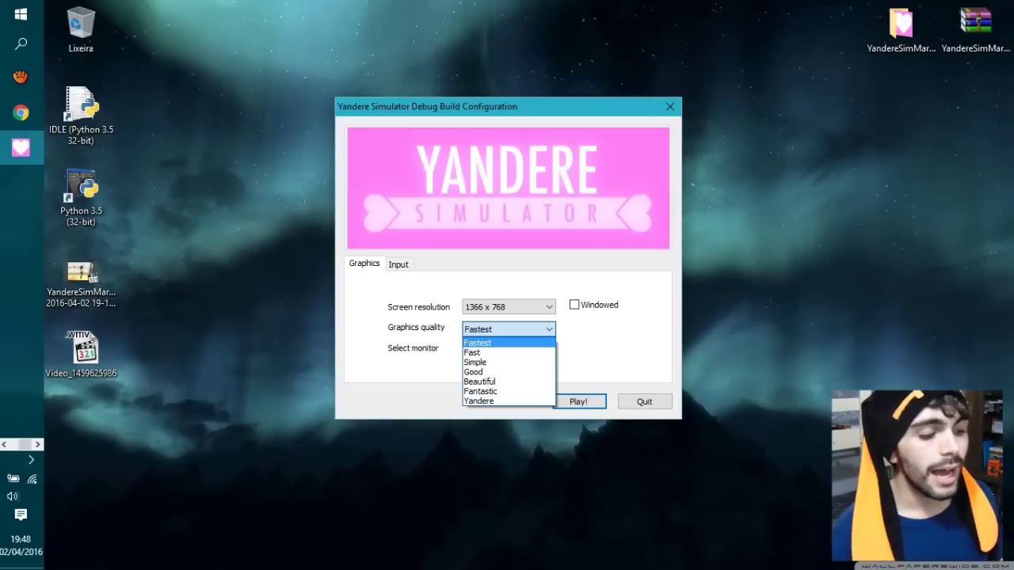
pyautogui.press('Return')
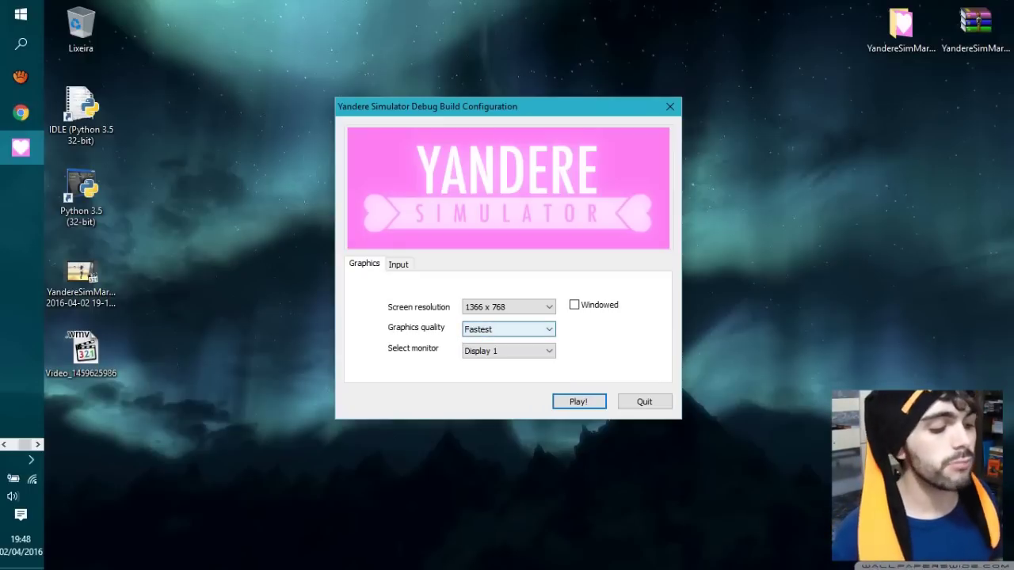
pyautogui.click(509, 330)
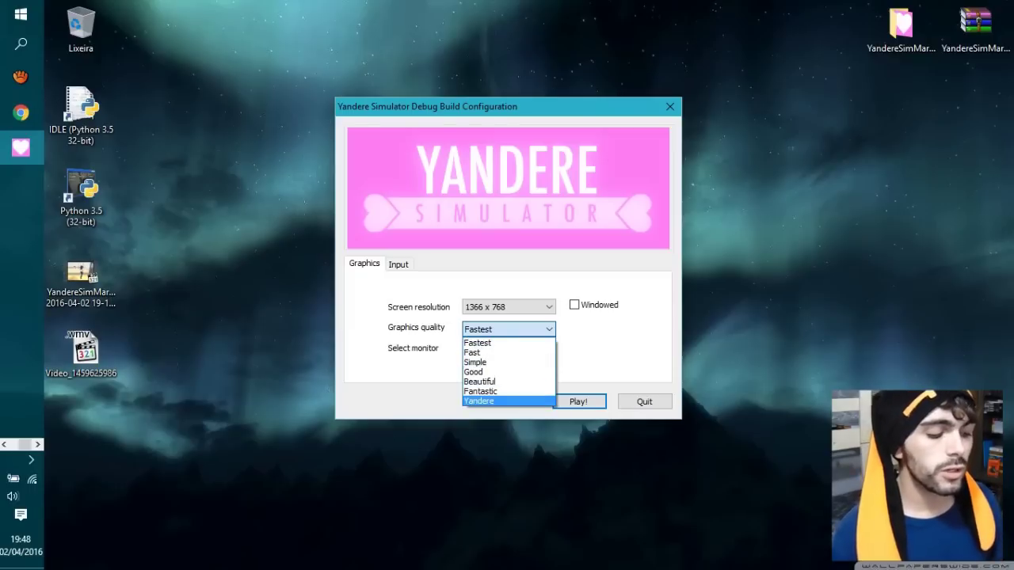
pyautogui.press('Home')
pyautogui.press('Down')
pyautogui.press('Up')
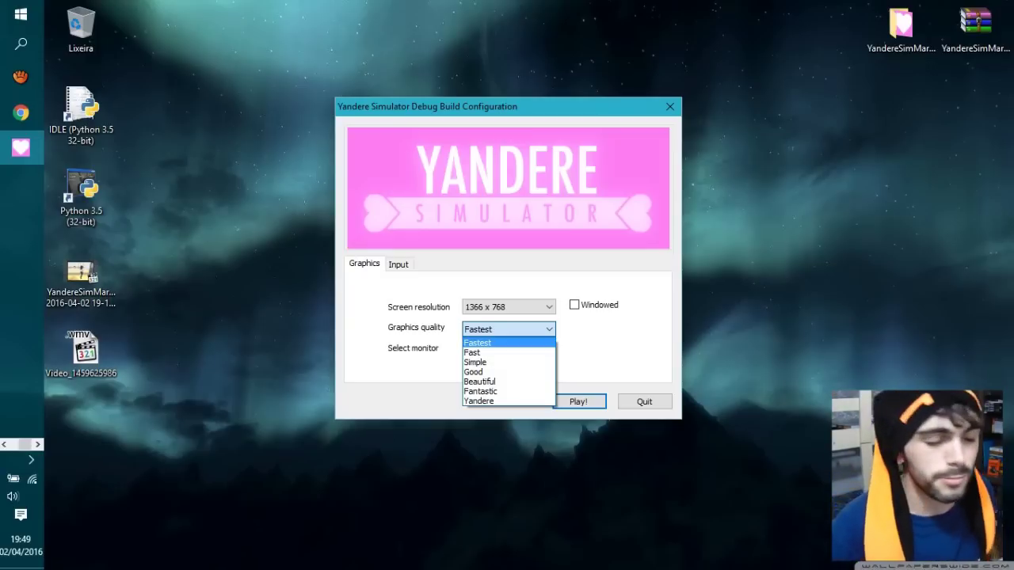
pyautogui.press('Down')
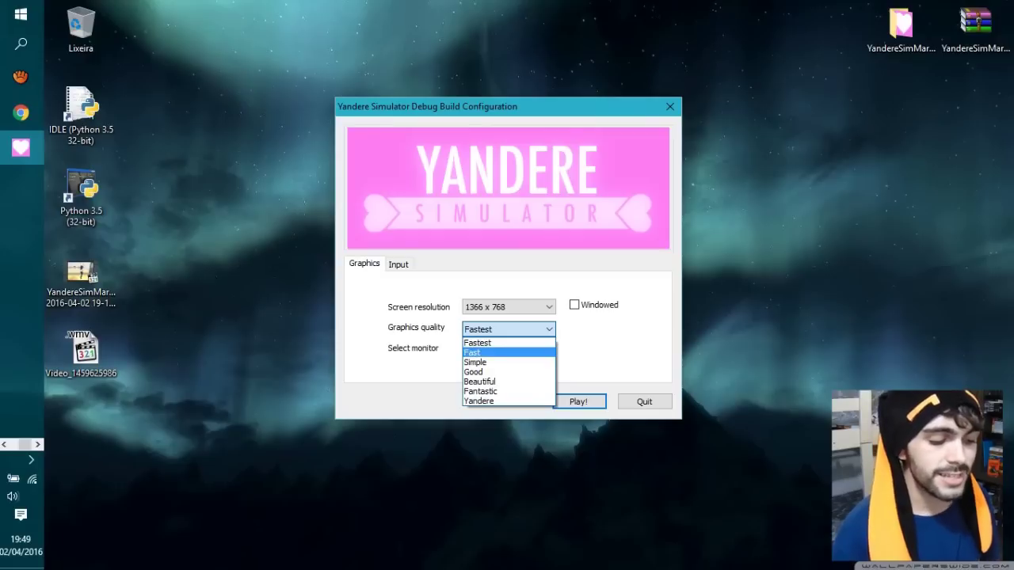
pyautogui.press('Down')
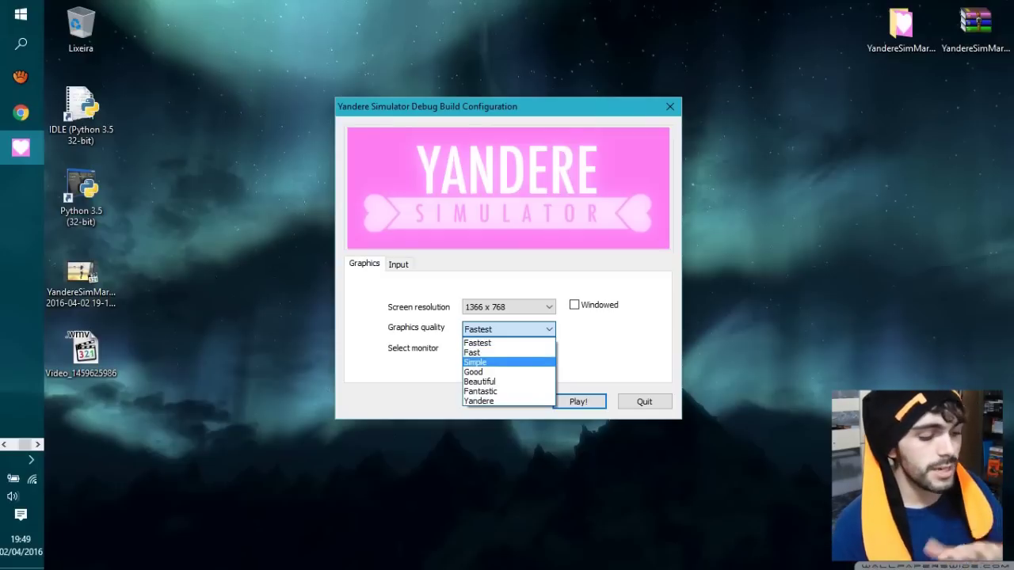
pyautogui.press('Down')
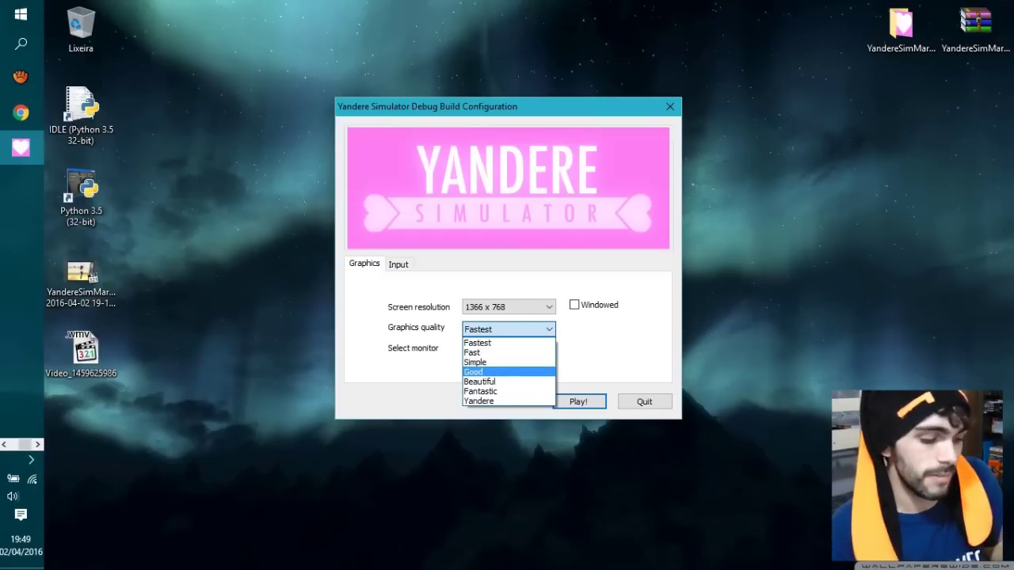
pyautogui.press('Down')
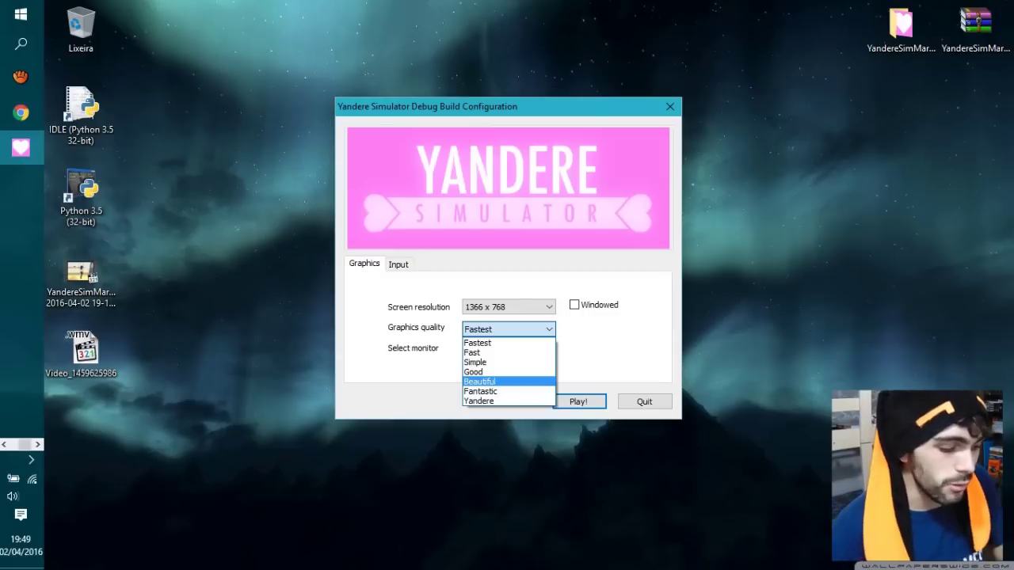
pyautogui.press('Down')
pyautogui.press('Down')
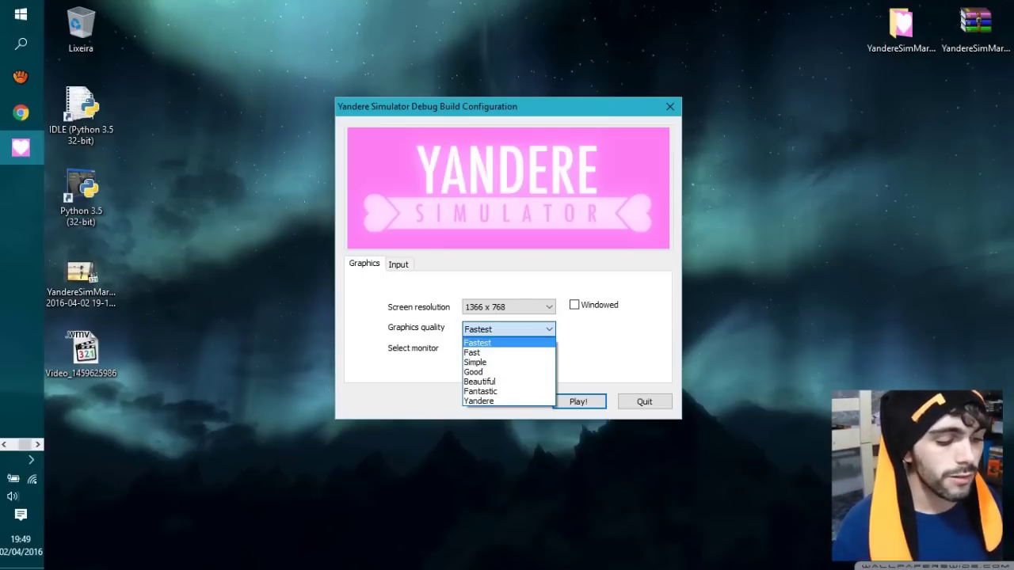
pyautogui.click(500, 343)
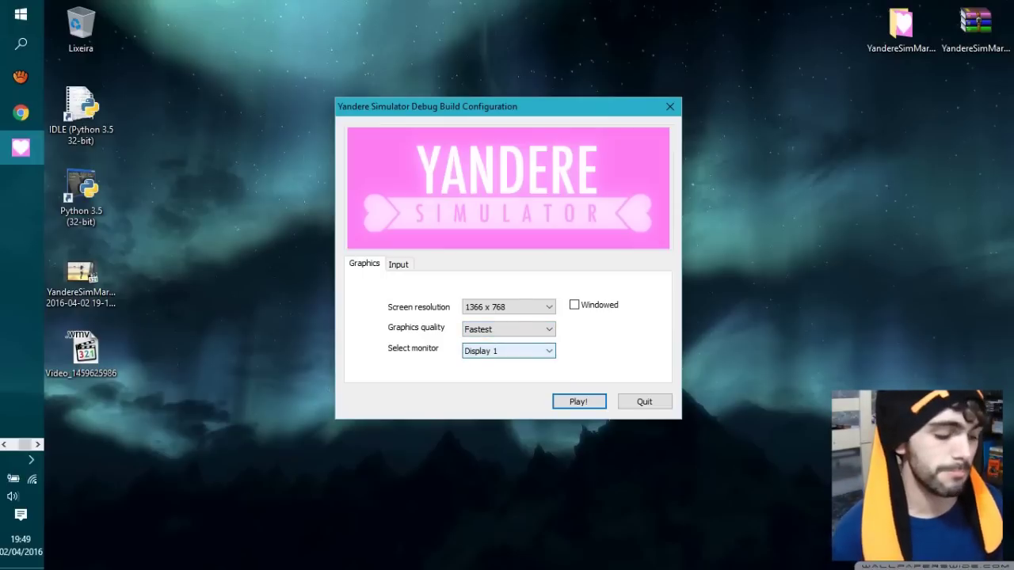
# Step: Select Display 1 as the monitor and start the game, continuing past its welcome screen
pyautogui.click(503, 351)
pyautogui.click(503, 364)
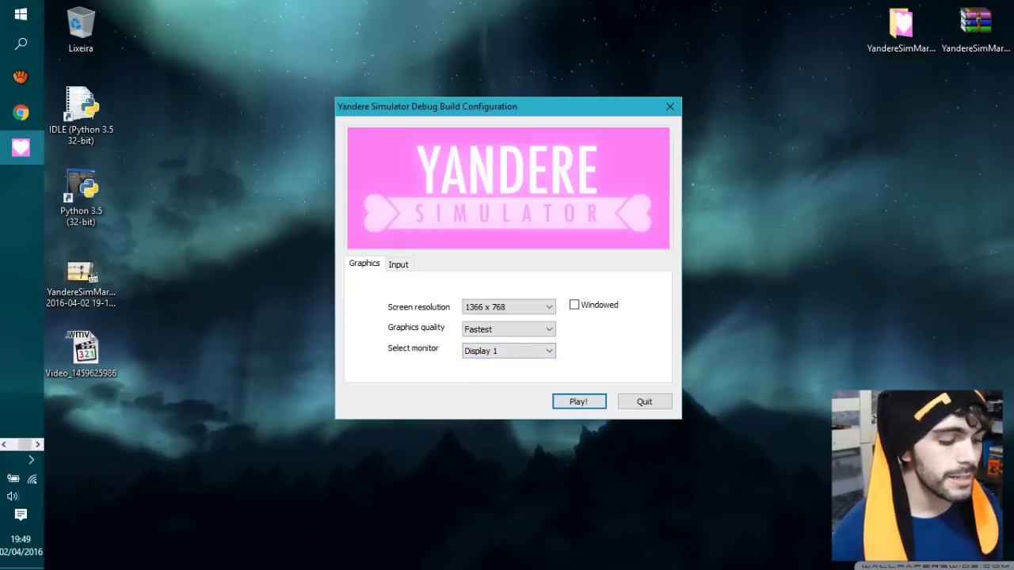
pyautogui.press('Return')
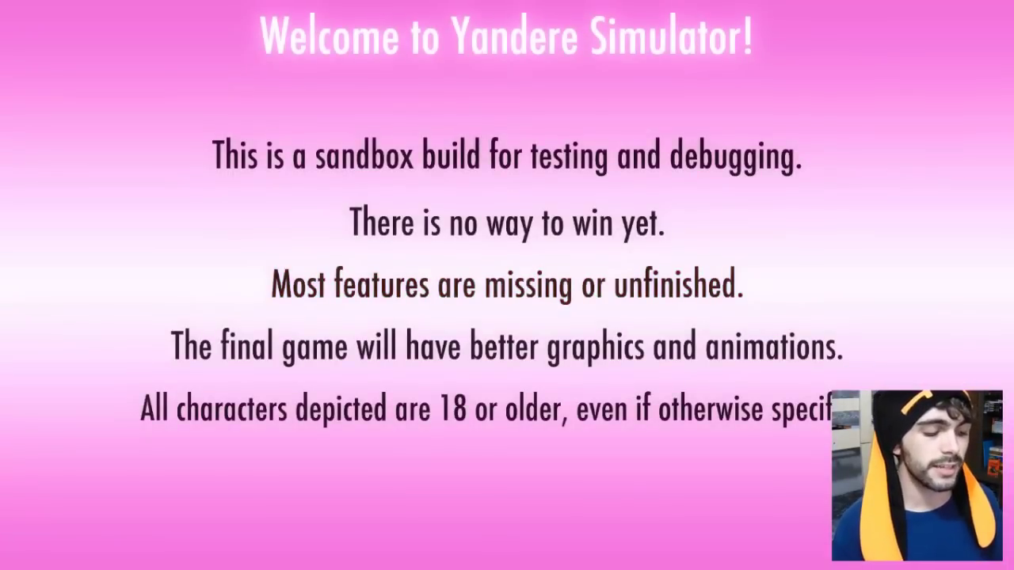
pyautogui.press('space')
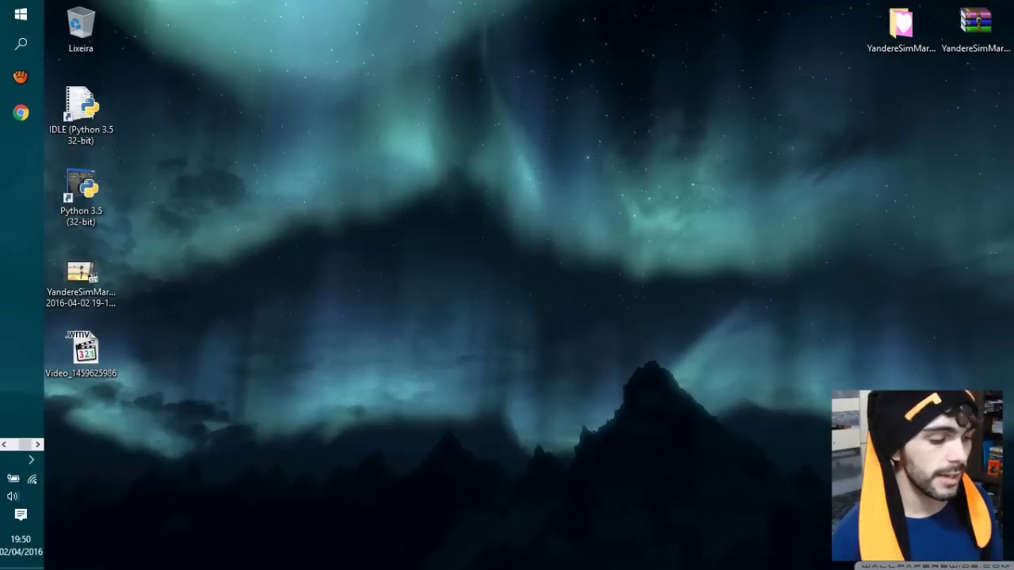
# Step: Reopen the extracted YandereSimMarch31st folder, try to run the YandereSimMarch31st application as administrator, and close the folder window
pyautogui.moveTo(495, 245); pyautogui.dragTo(568, 274)
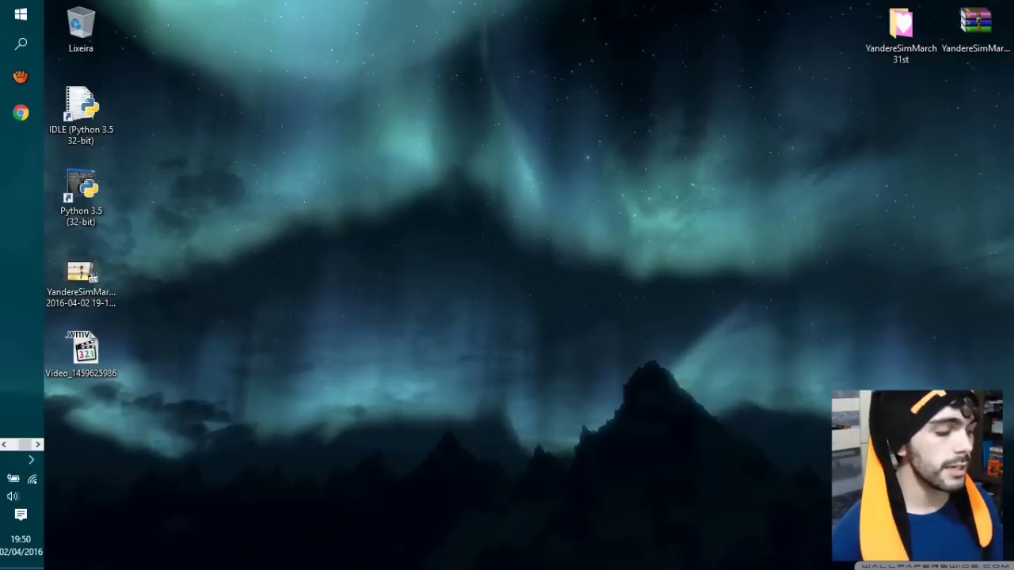
pyautogui.doubleClick(900, 28)
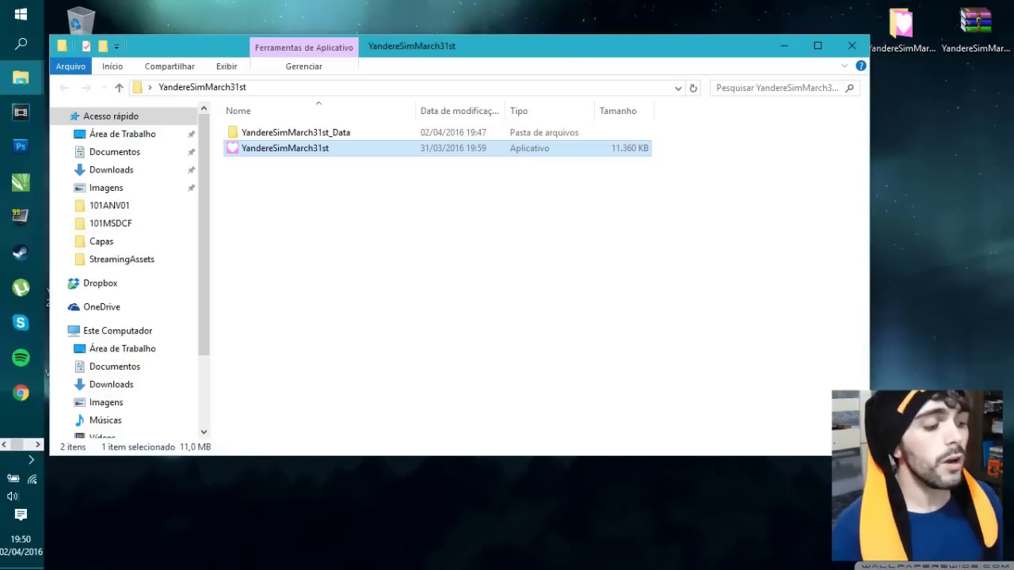
pyautogui.click(285, 148)
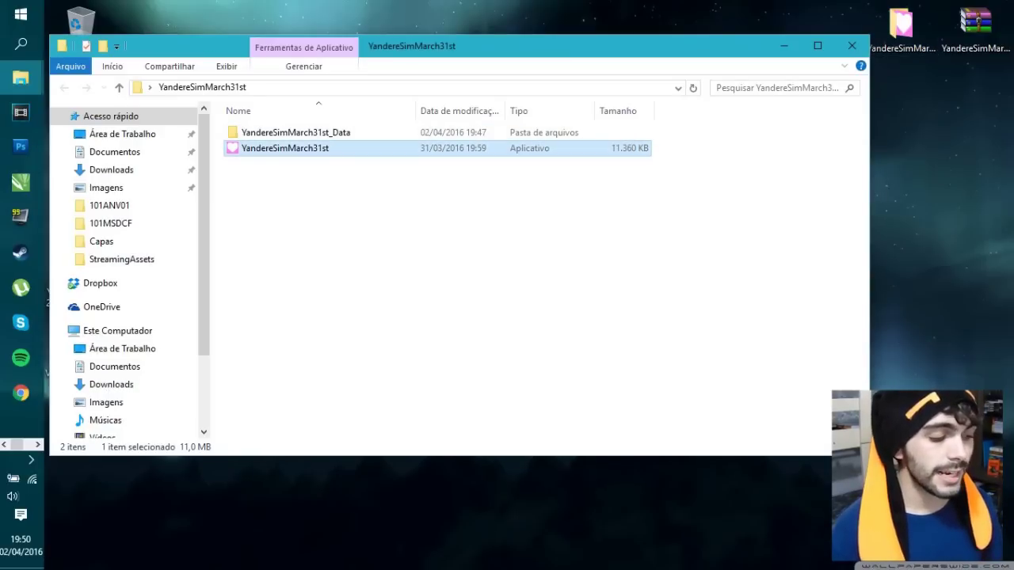
pyautogui.rightClick(311, 148)
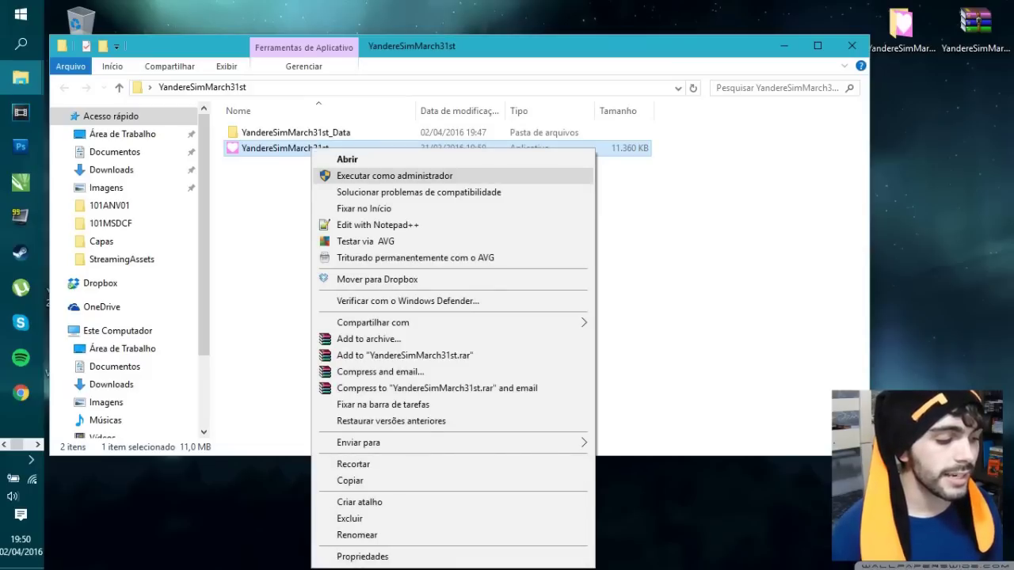
pyautogui.click(514, 176)
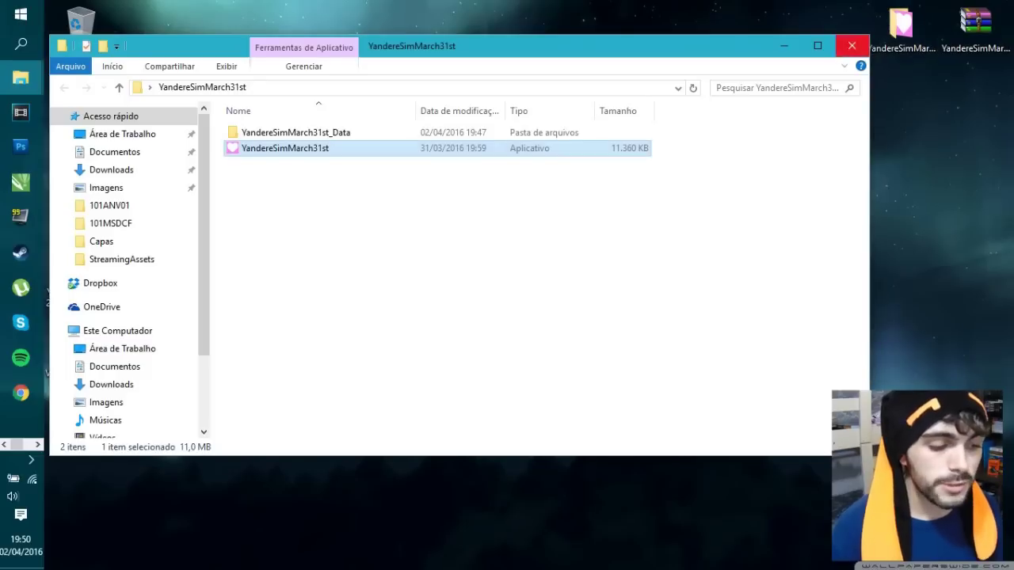
pyautogui.click(850, 43)
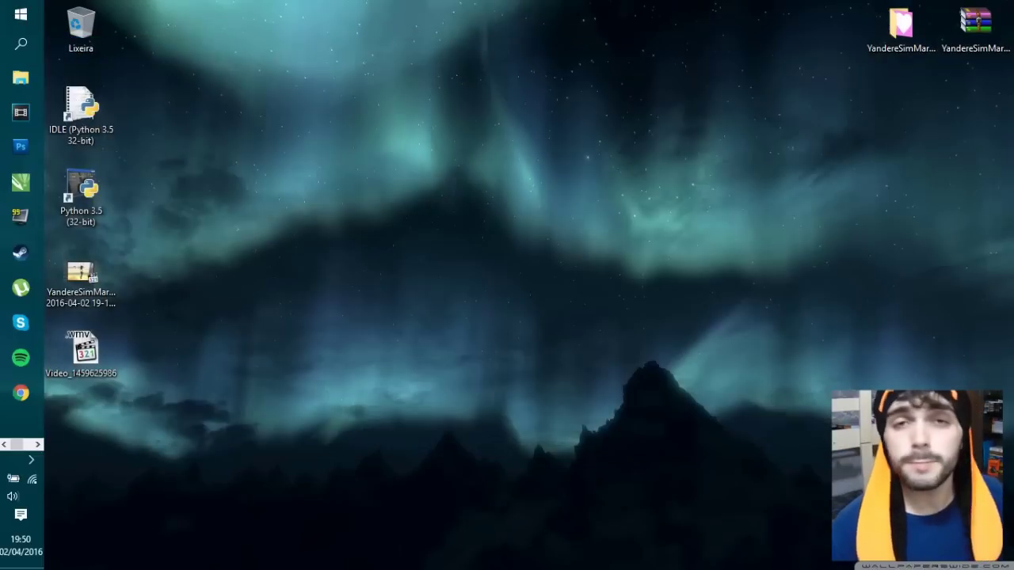